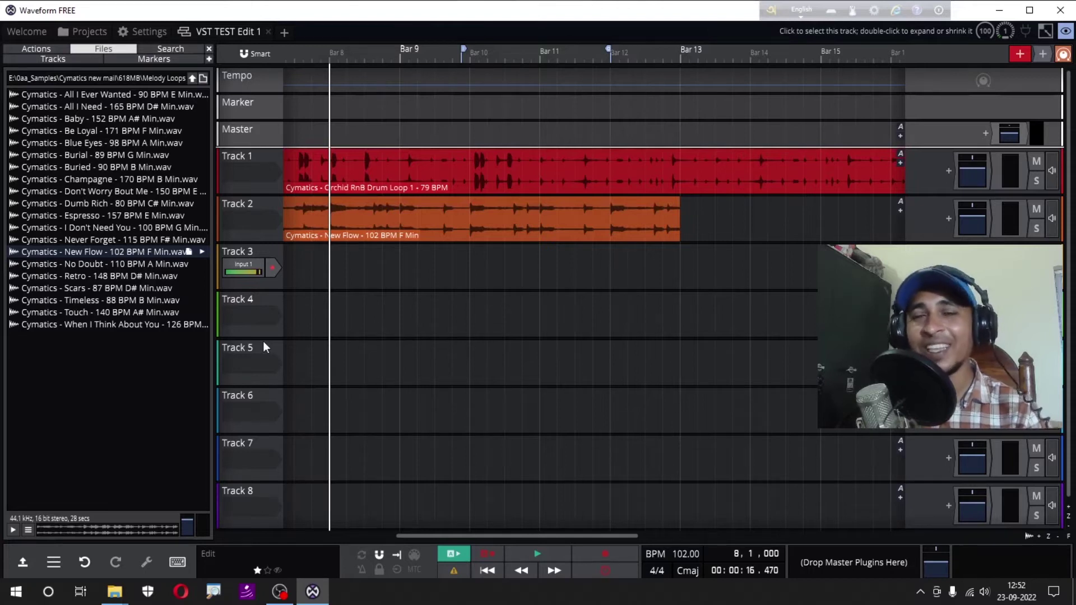
Switch the colour scheme to the light theme and return to the VST TEST Edit 1 project.
left_click(27, 33)
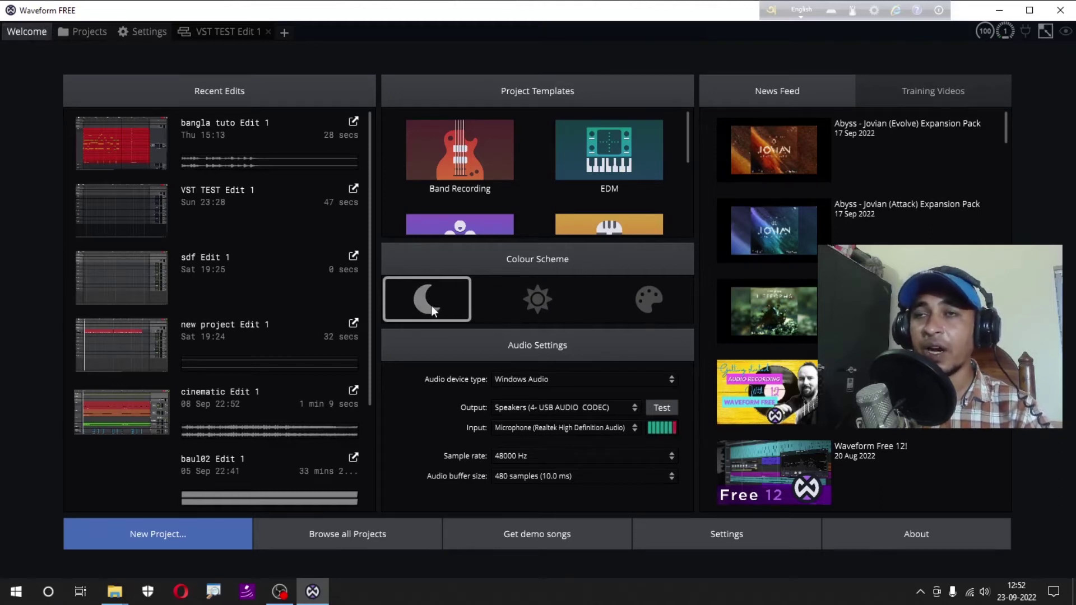
left_click(537, 305)
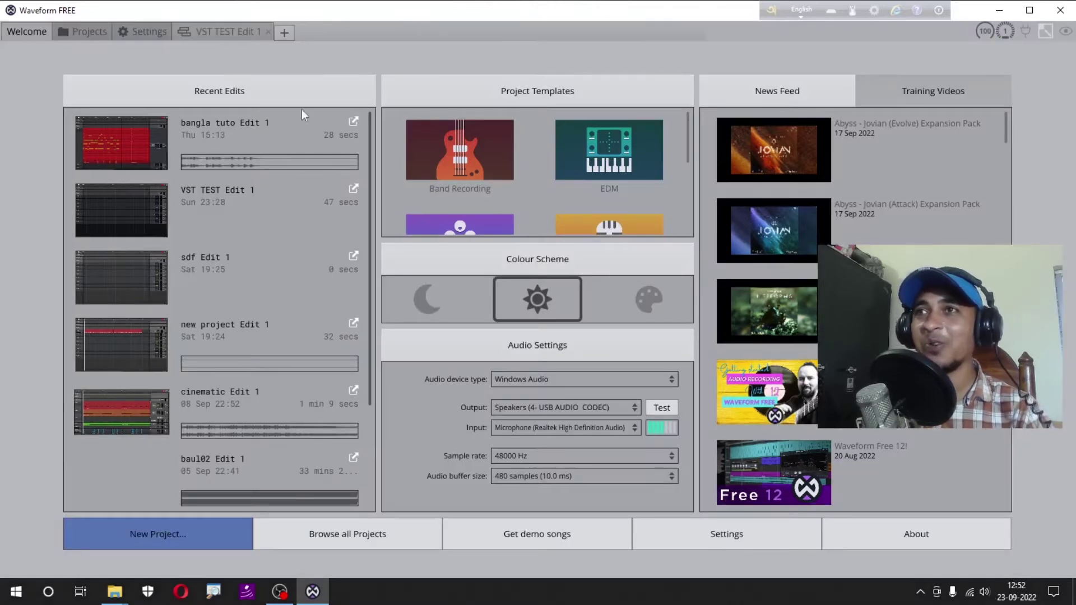
left_click(223, 32)
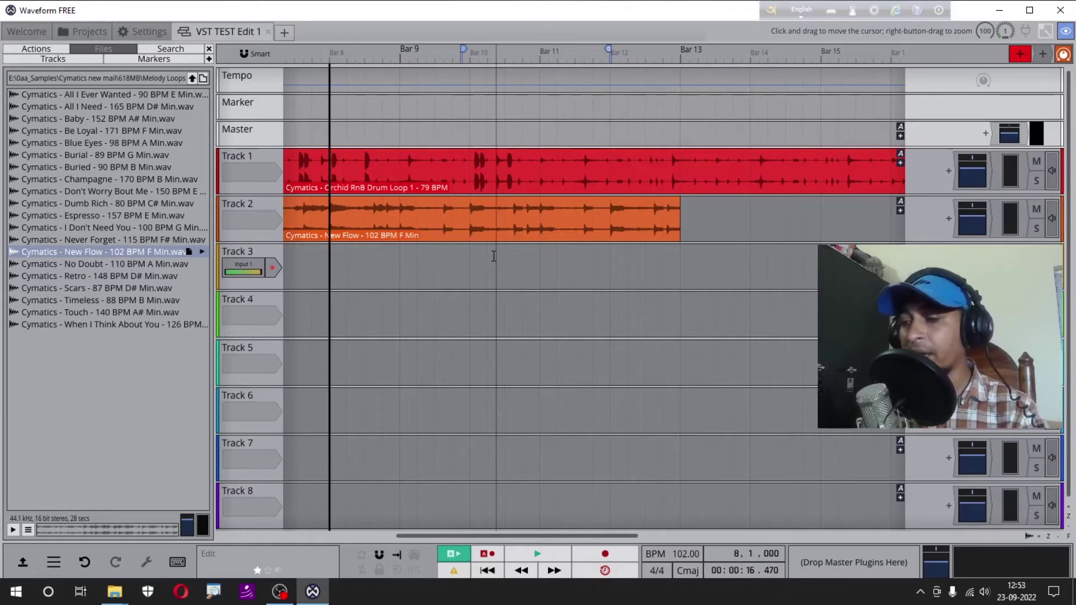
Play the edit from the beginning of Bar 1 and stop playback around Bar 6.
key("Home")
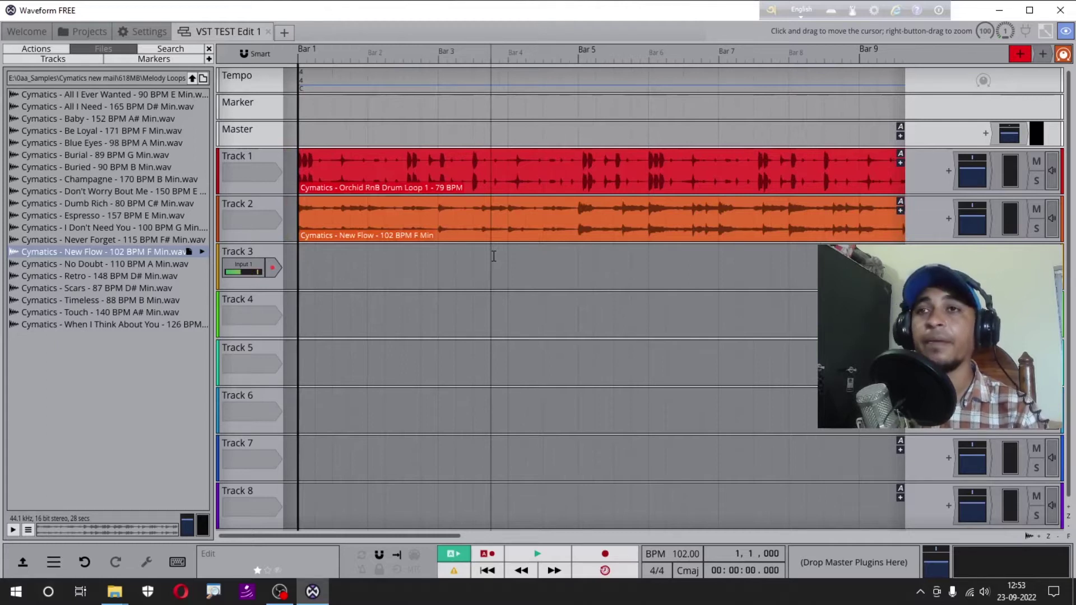
key("space")
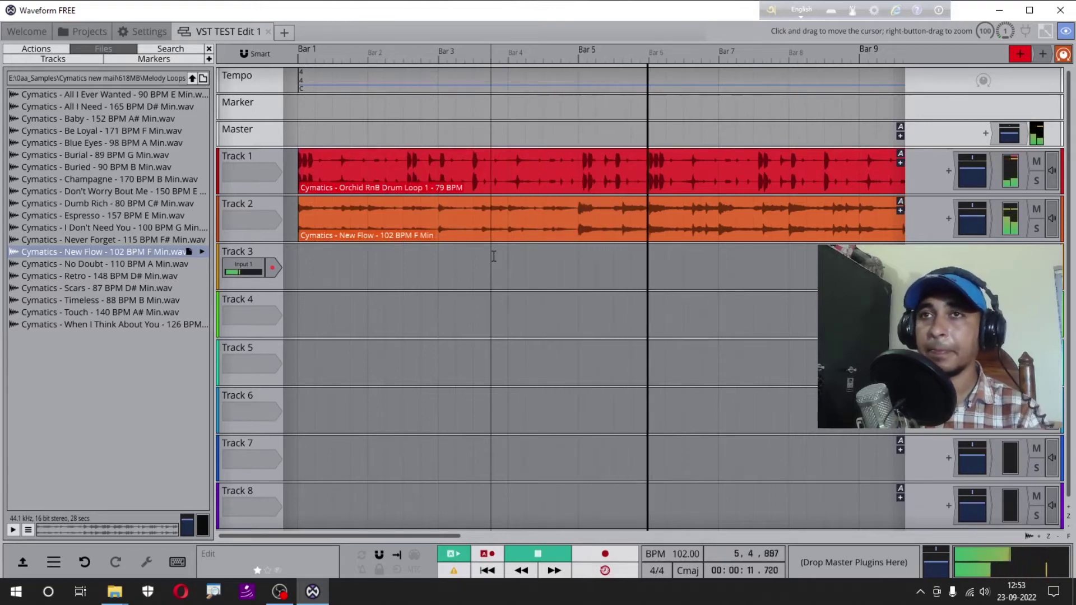
key("space")
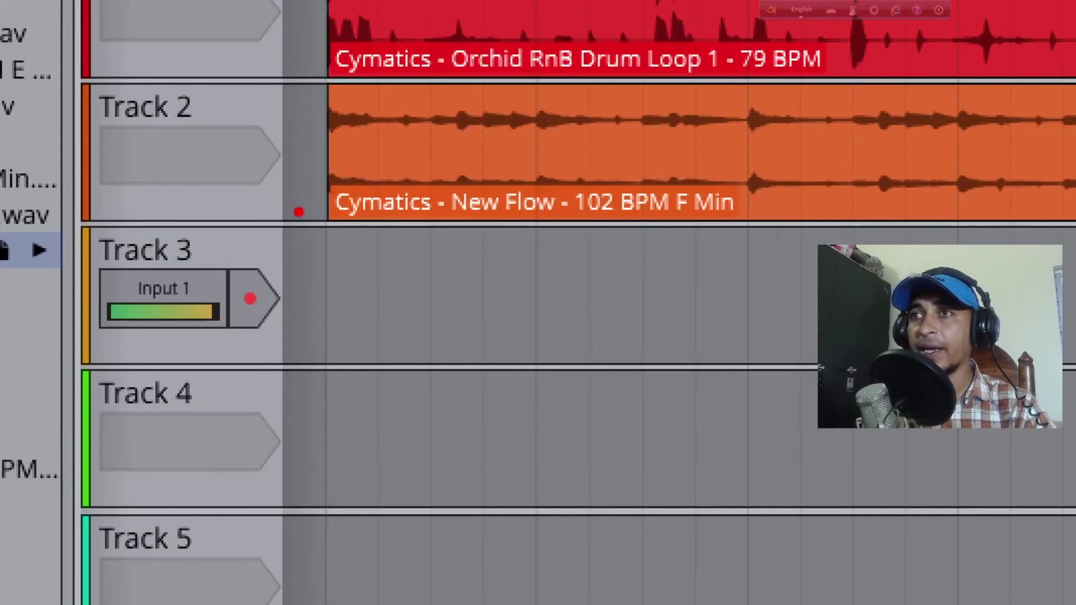
left_click_drag(303, 225, 295, 296)
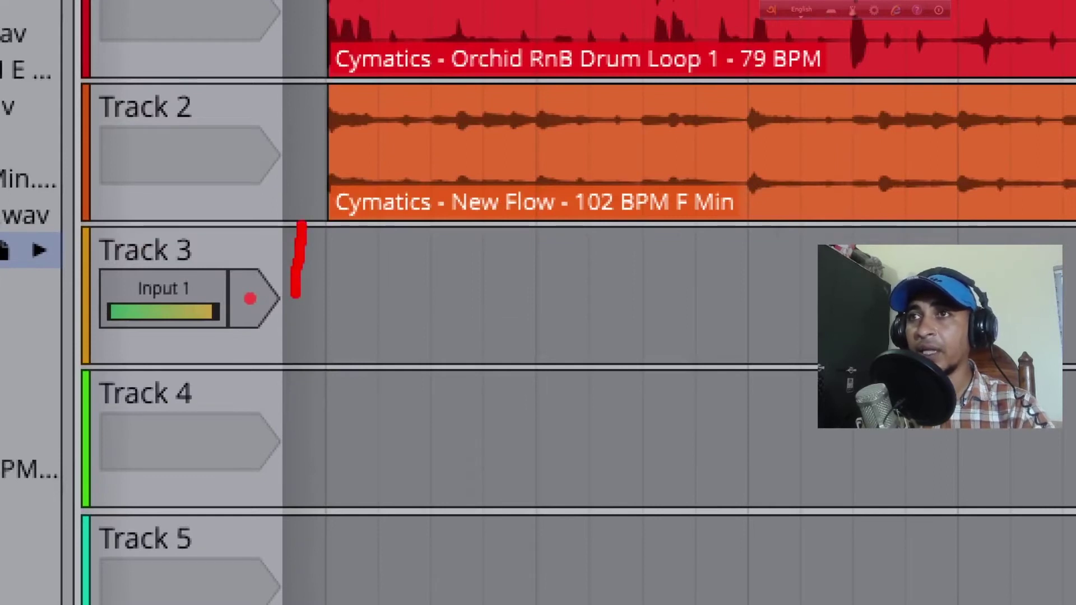
left_click_drag(302, 223, 335, 267)
left_click(299, 212)
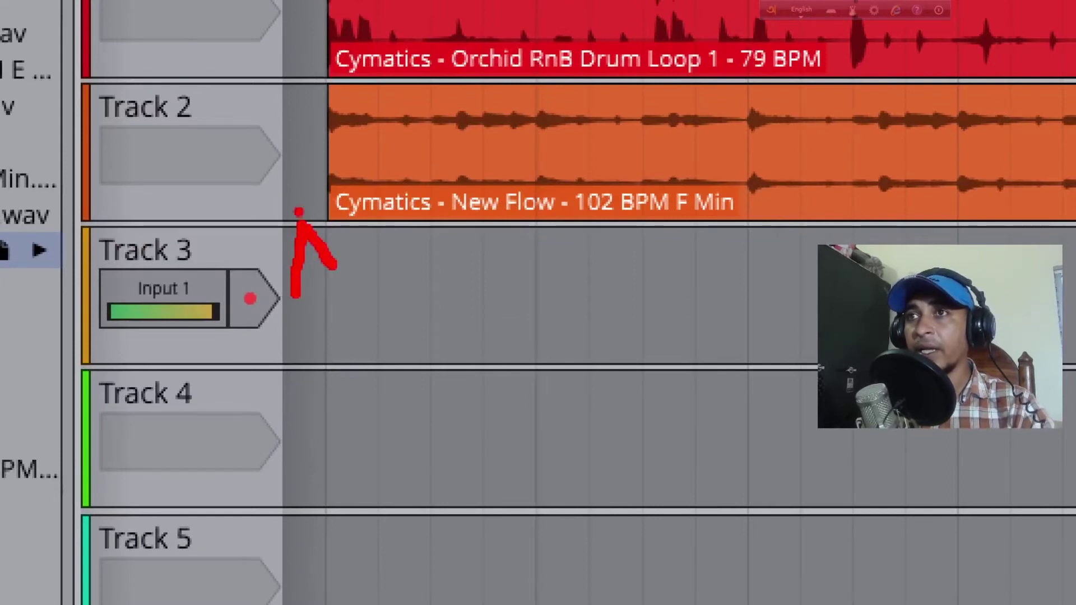
left_click_drag(301, 225, 269, 251)
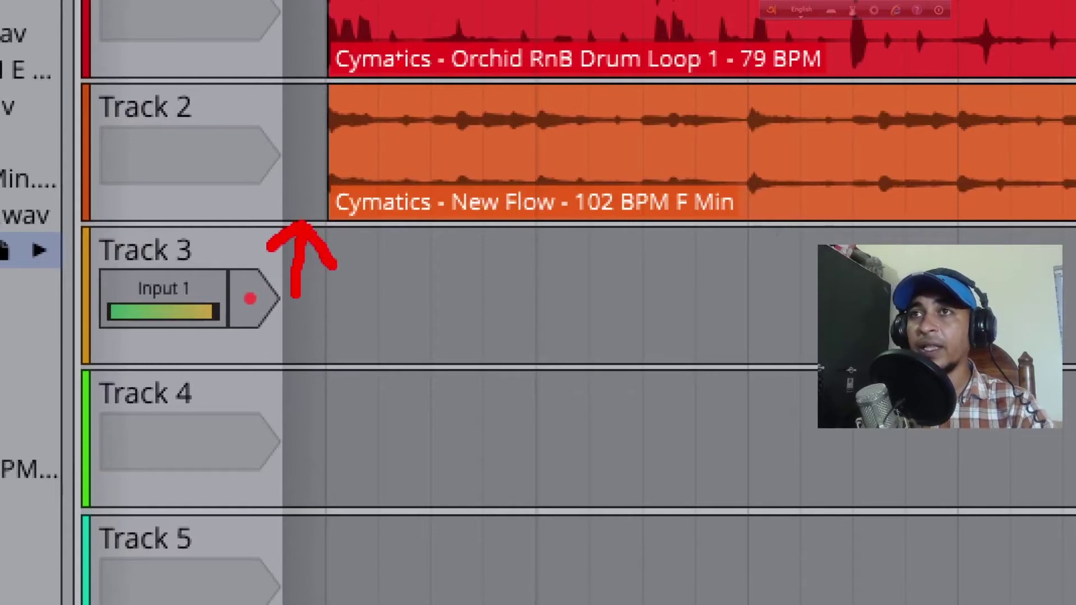
mouse_move(298, 61)
left_mouse_down()
mouse_move(281, 94)
mouse_move(302, 80)
left_mouse_up()
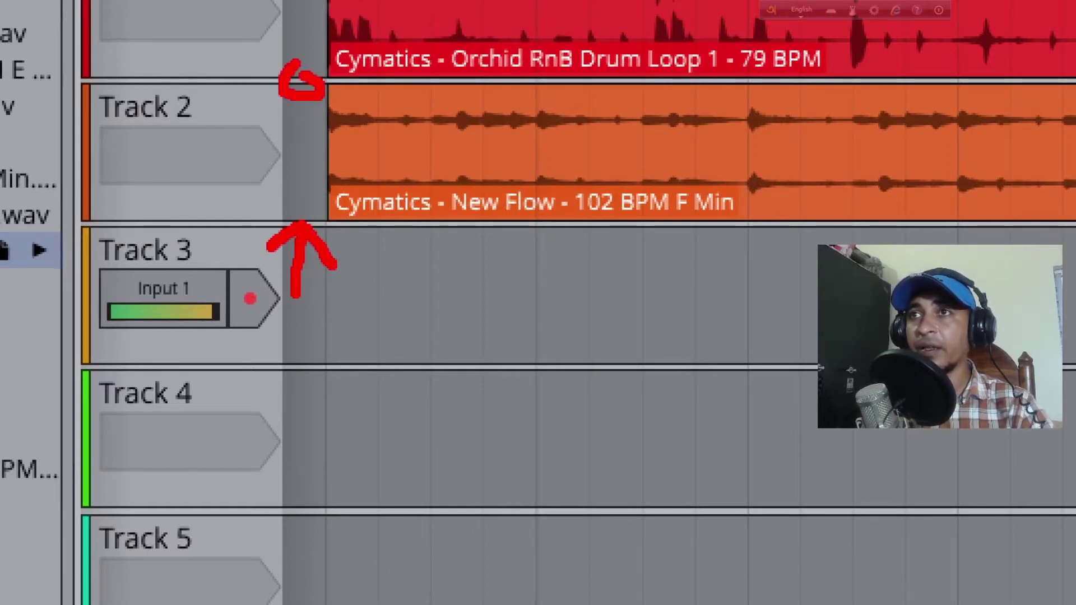
mouse_move(392, 208)
left_mouse_down()
mouse_move(375, 222)
mouse_move(406, 242)
mouse_move(394, 211)
left_mouse_up()
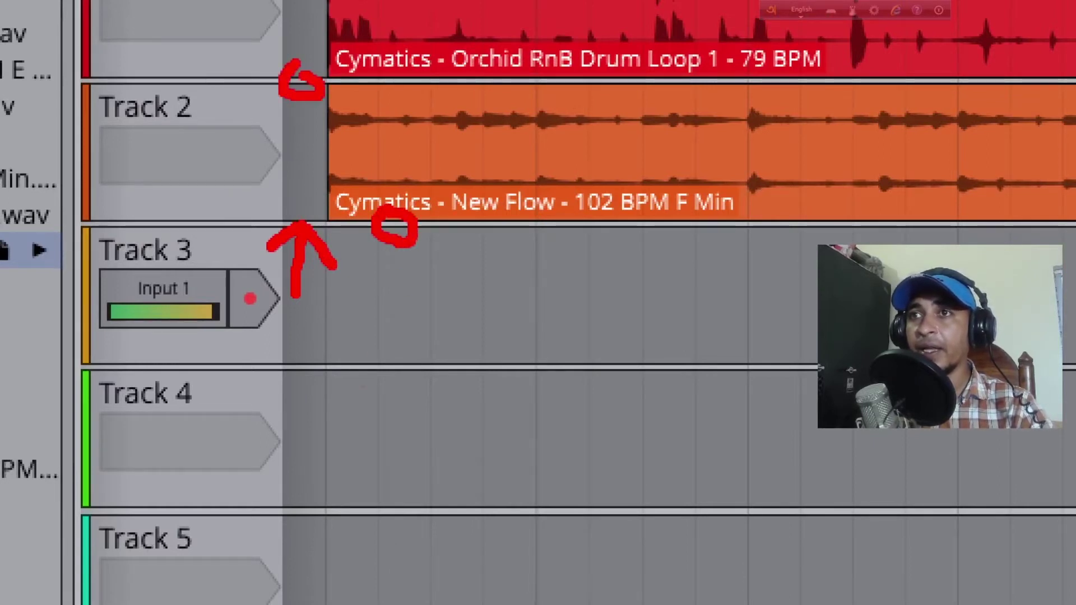
mouse_move(371, 345)
left_mouse_down()
mouse_move(352, 372)
mouse_move(397, 375)
mouse_move(376, 342)
left_mouse_up()
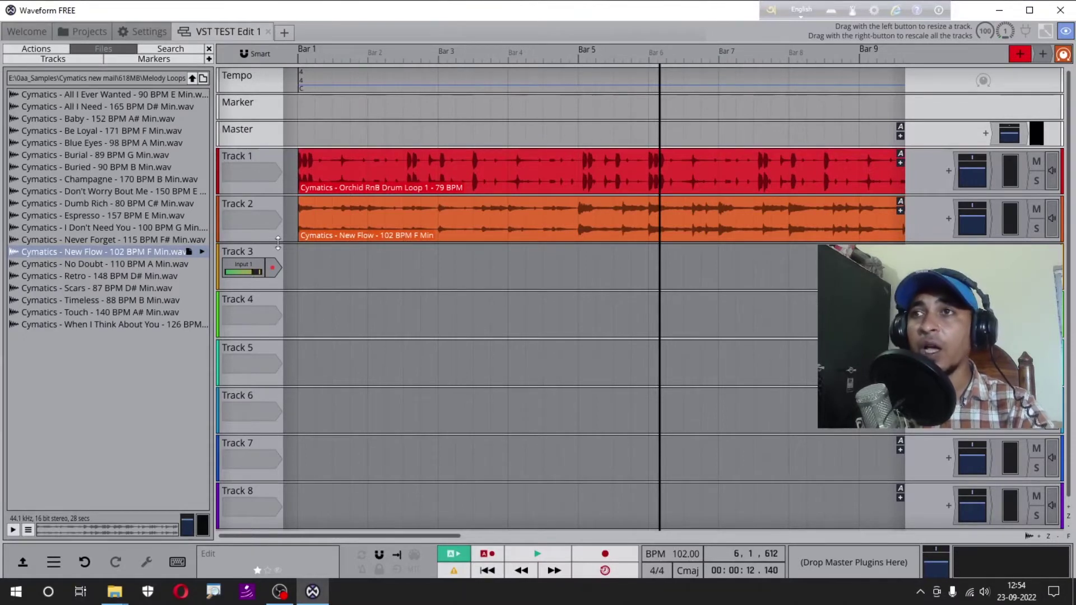
Reduce the heights of Track 1 and Track 2 individually, and shrink all tracks together.
mouse_move(278, 242)
left_mouse_down()
mouse_move(263, 343)
mouse_move(262, 235)
mouse_move(259, 413)
mouse_move(272, 242)
left_mouse_up()
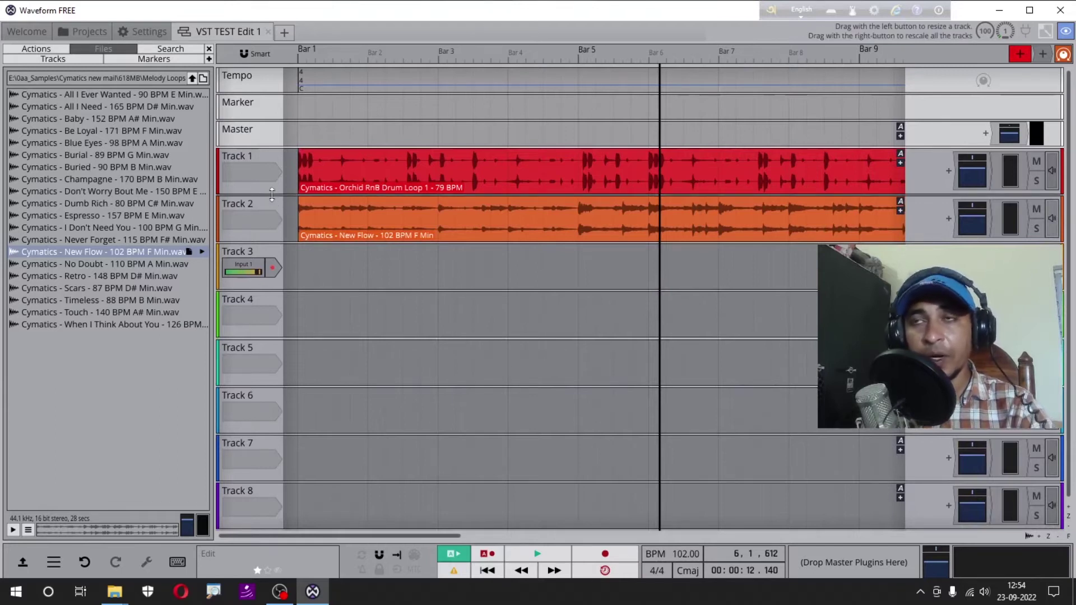
mouse_move(272, 193)
left_mouse_down()
mouse_move(250, 345)
mouse_move(256, 191)
left_mouse_up()
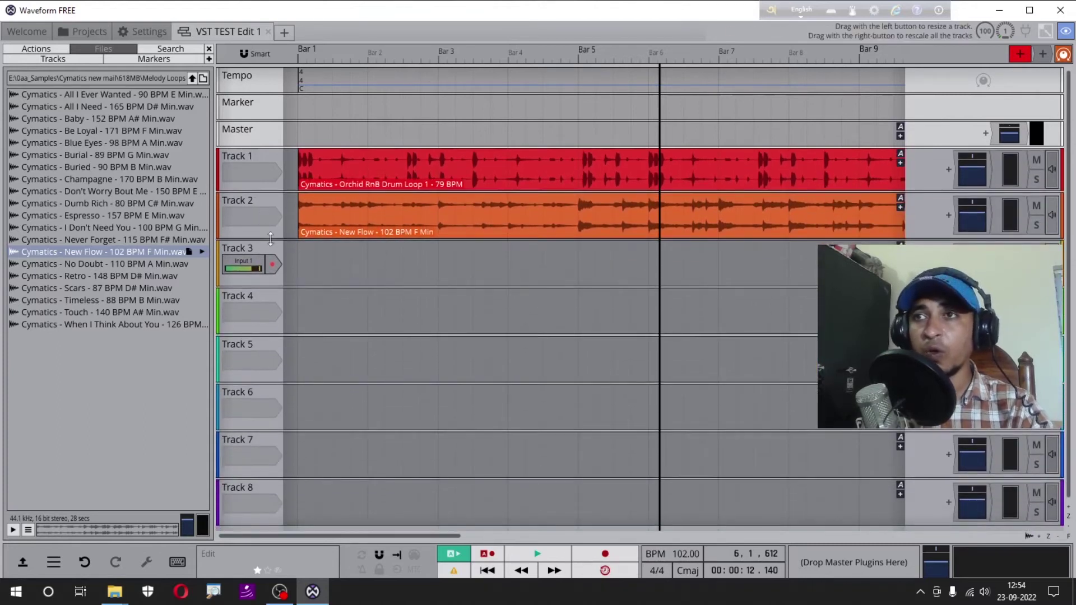
left_click_drag(271, 240, 270, 229)
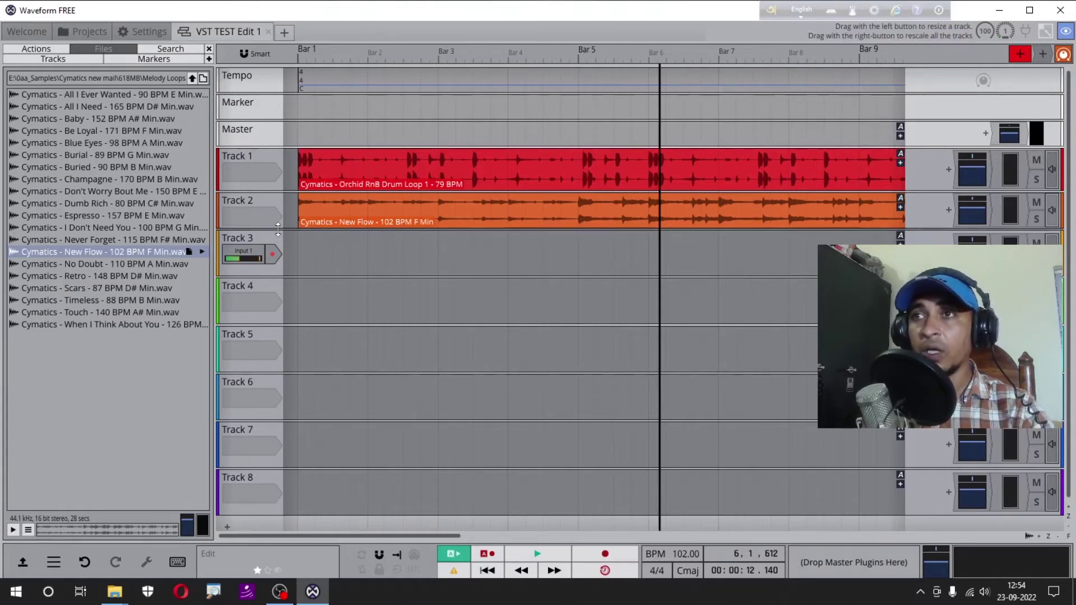
left_click_drag(278, 230, 280, 201)
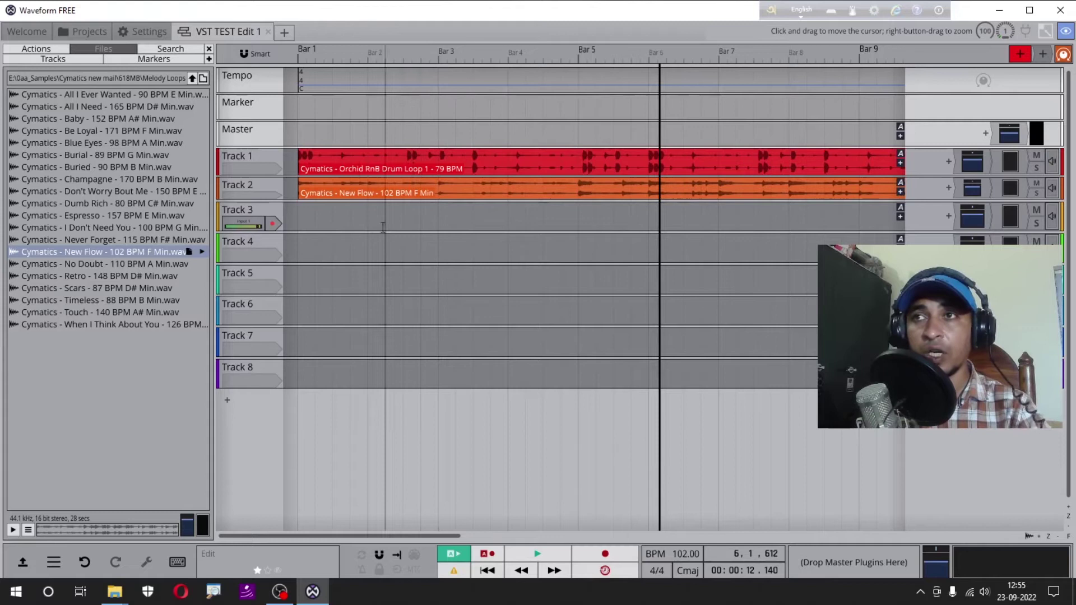
Move Input 1 from Track 3 to Track 2 and rescale all tracks to a moderately taller height.
left_click(275, 200)
left_click(273, 242)
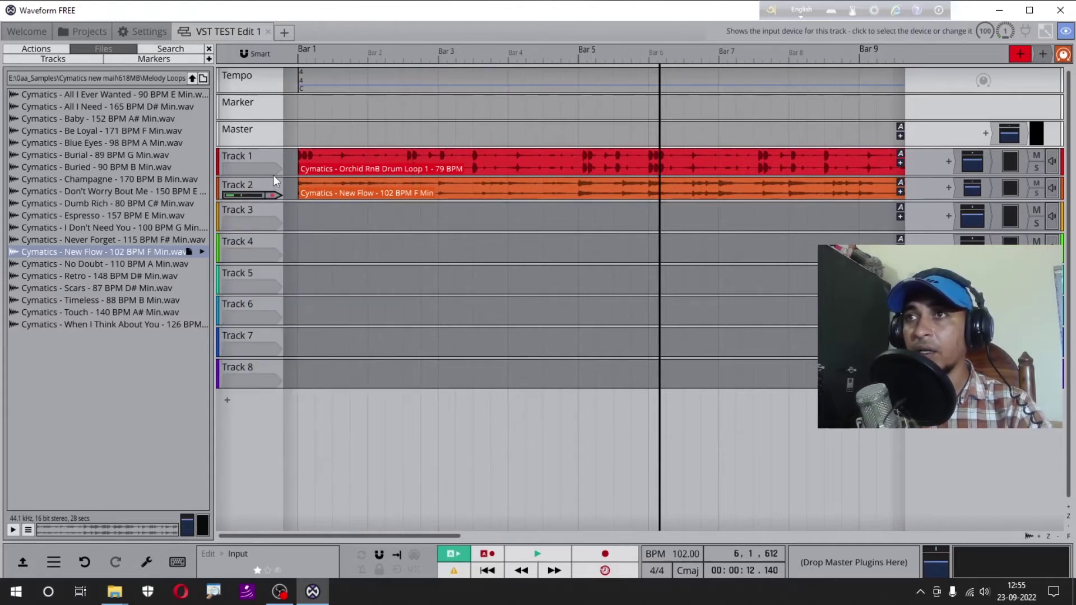
left_click_drag(275, 177, 268, 203)
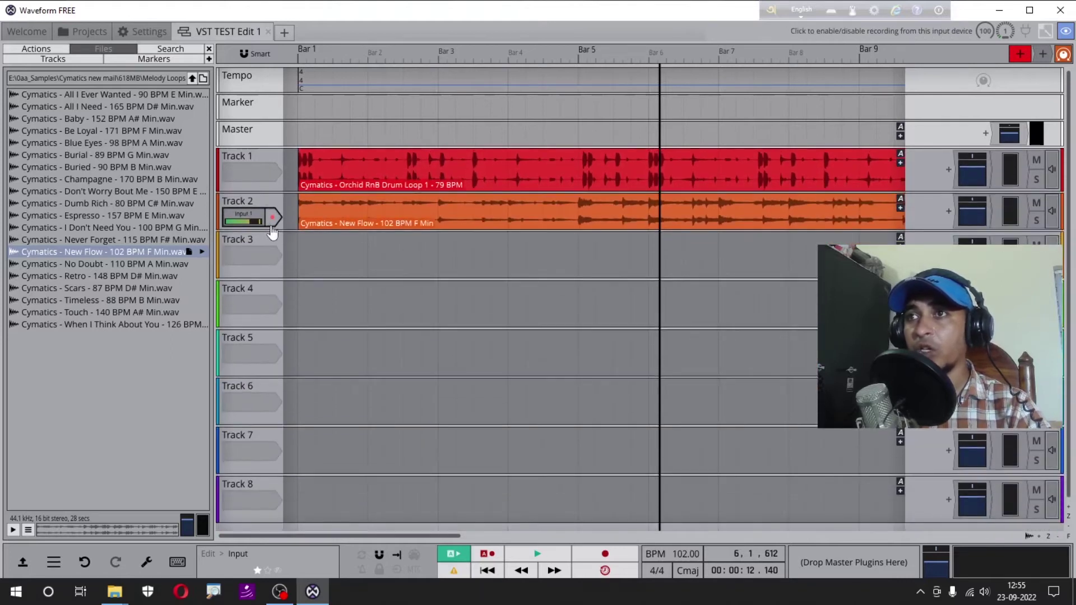
mouse_move(278, 230)
left_mouse_down()
mouse_move(277, 351)
mouse_move(279, 215)
left_mouse_up()
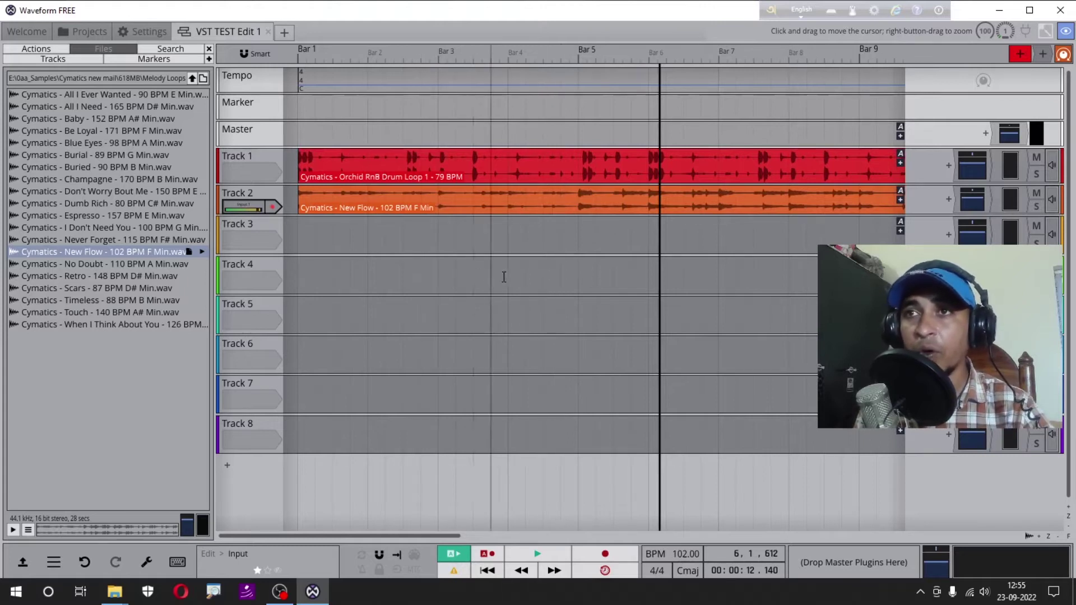
Examine the drum loop clip on Track 1 and the New Flow clip on Track 2 at different timeline zoom levels.
mouse_move(489, 196)
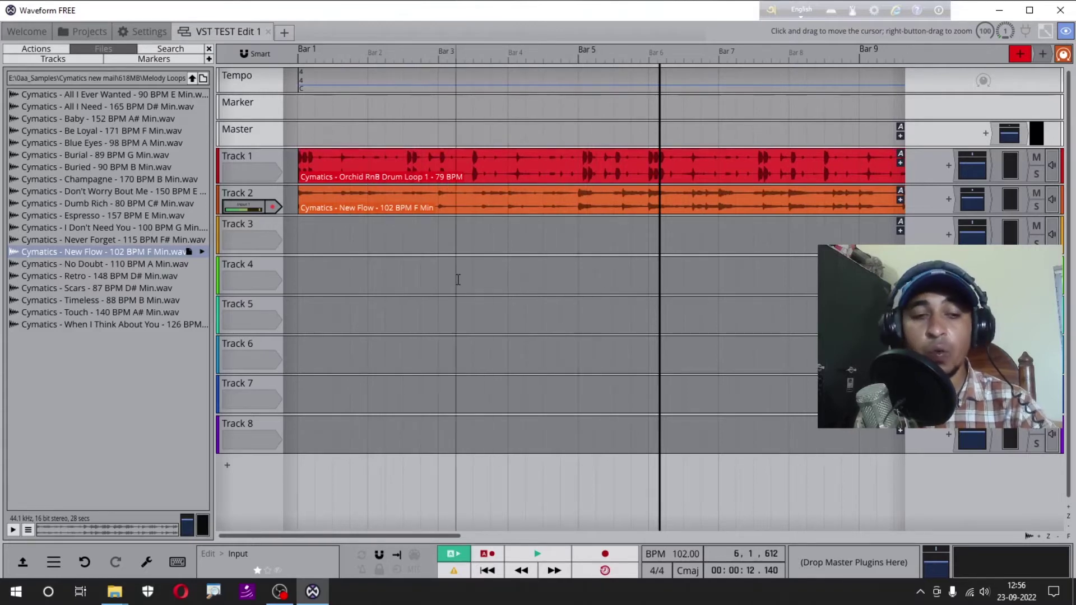
scroll(458, 280, "down", 5)
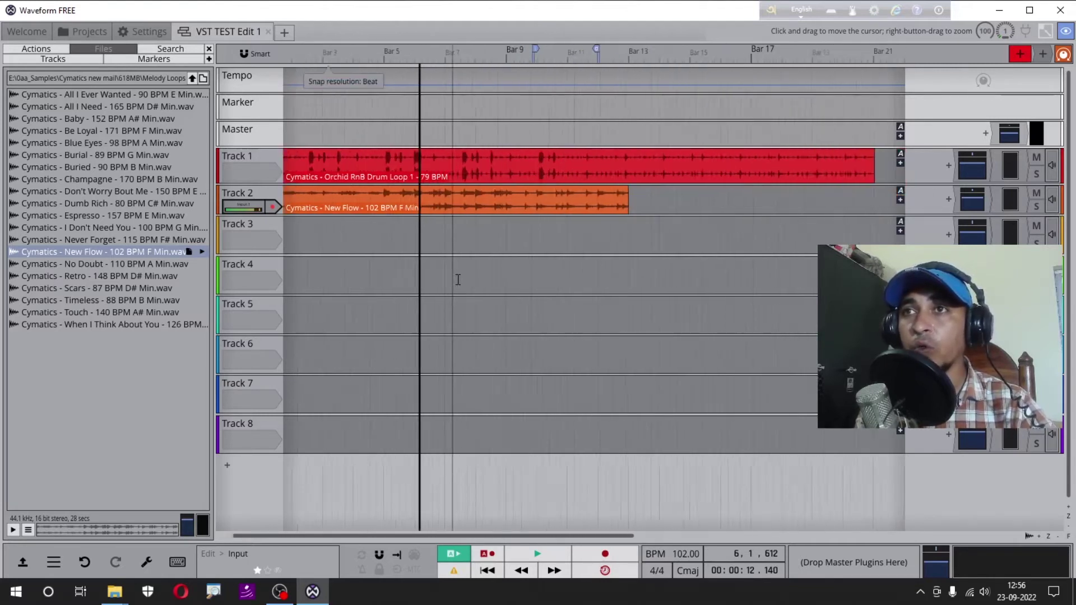
scroll(458, 280, "up", 6)
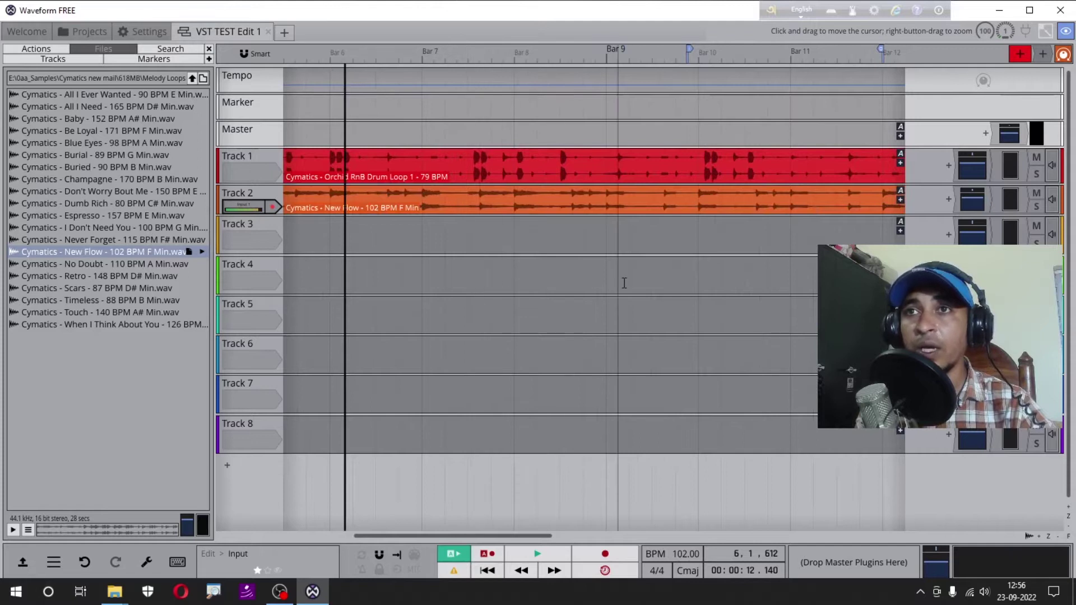
scroll(624, 284, "up", 3)
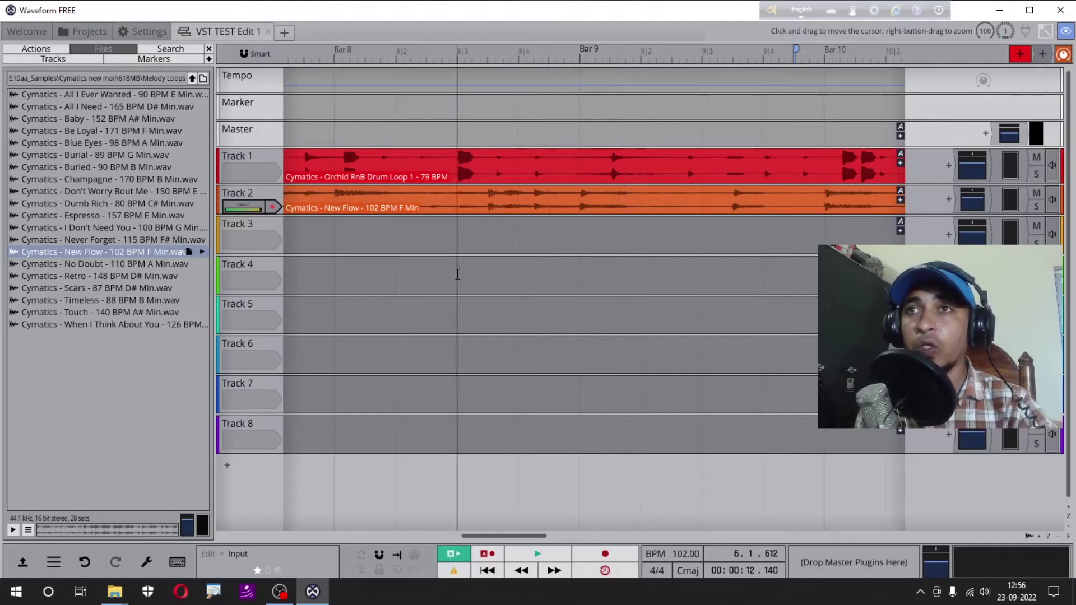
scroll(465, 275, "down", 3)
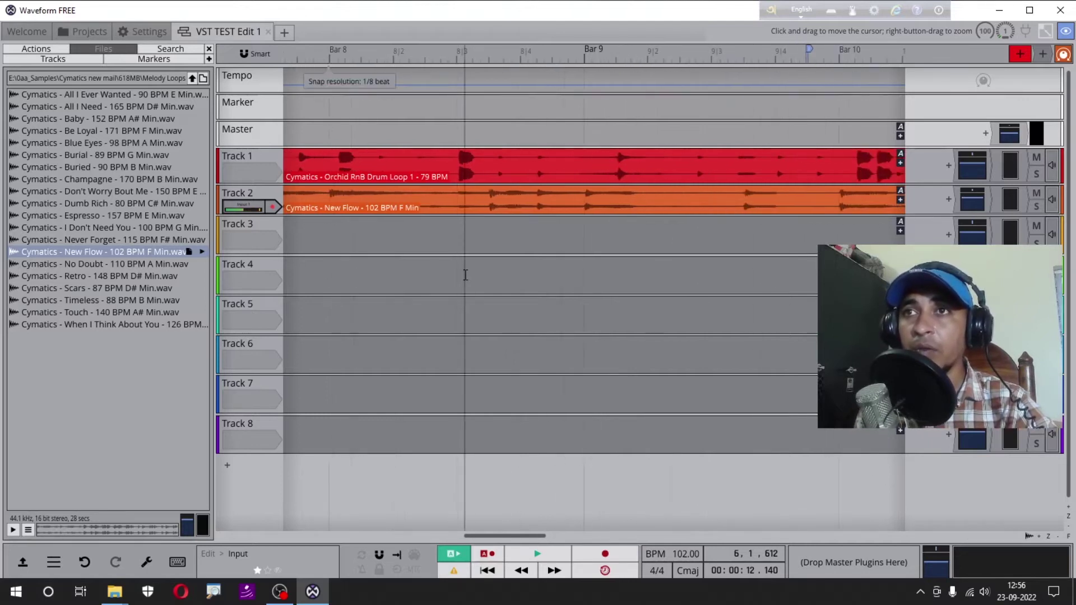
scroll(465, 275, "down", 4)
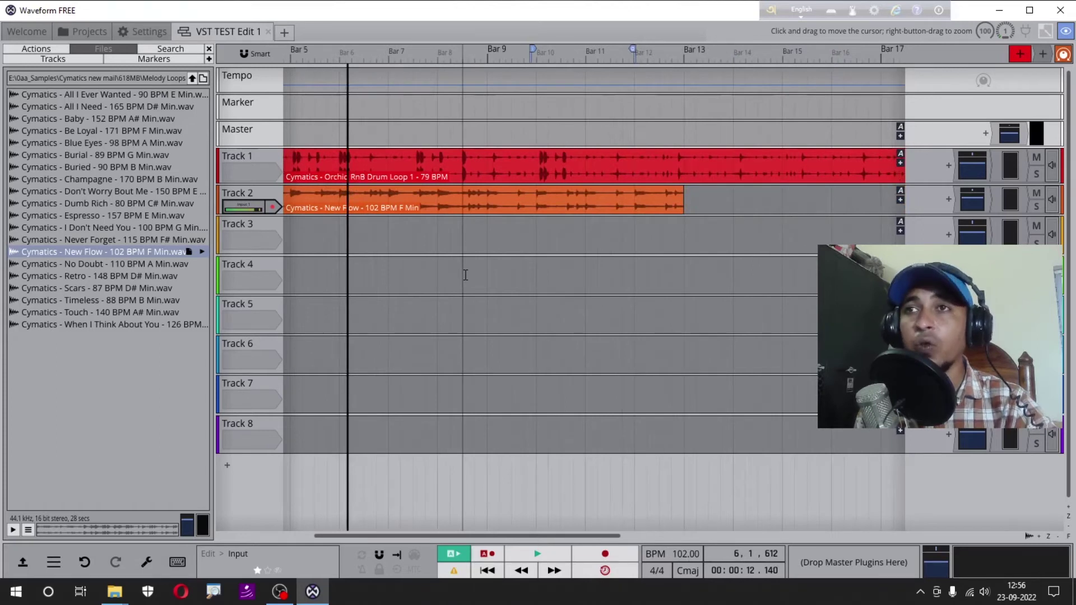
scroll(466, 275, "down", 4)
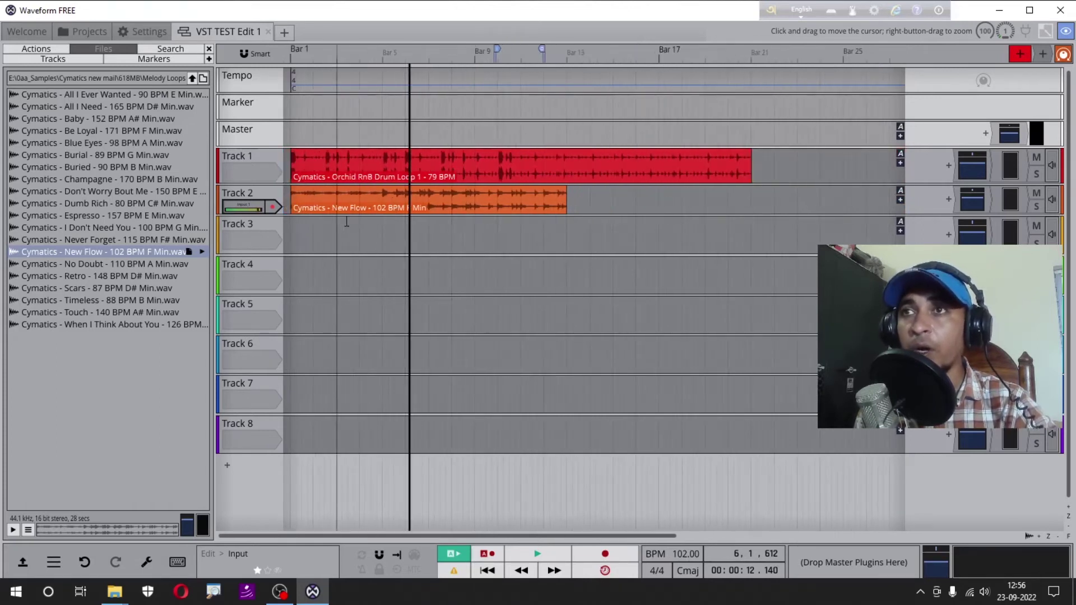
scroll(346, 221, "up", 5)
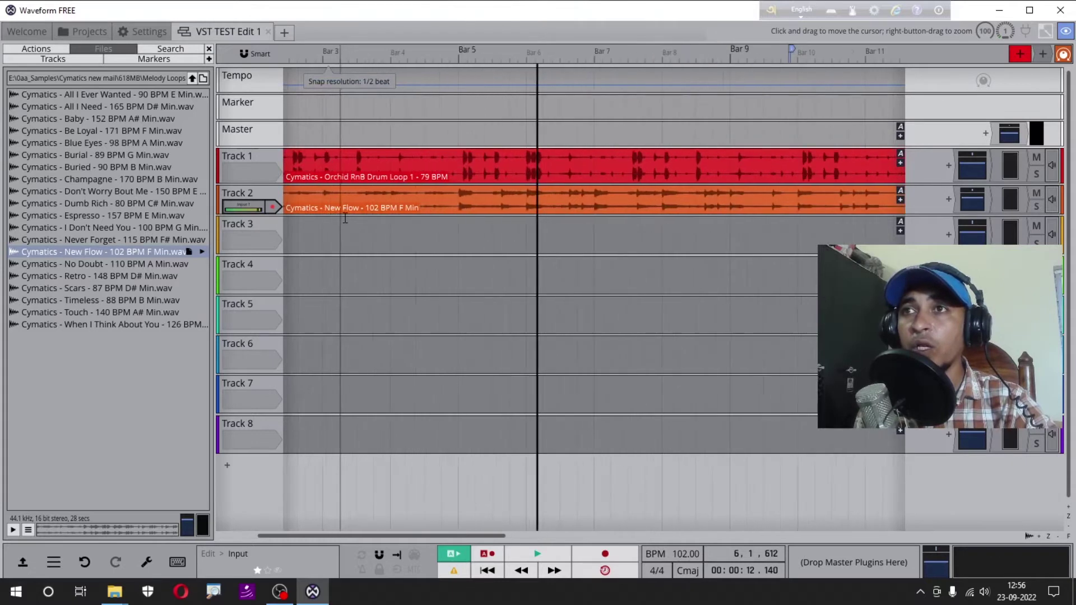
scroll(346, 219, "down", 5)
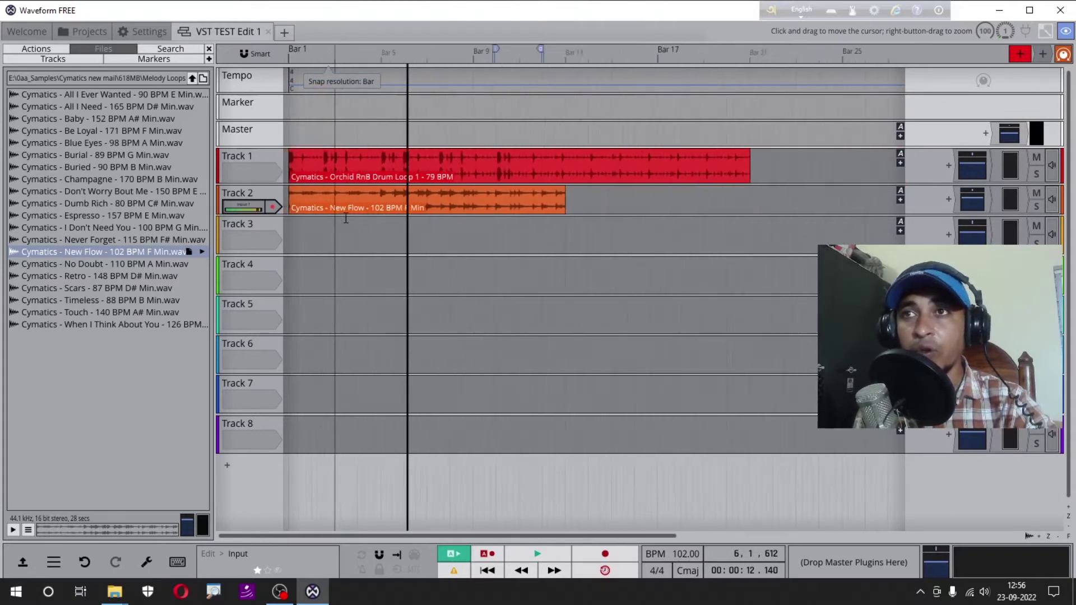
scroll(346, 219, "down", 2)
scroll(456, 240, "up", 5)
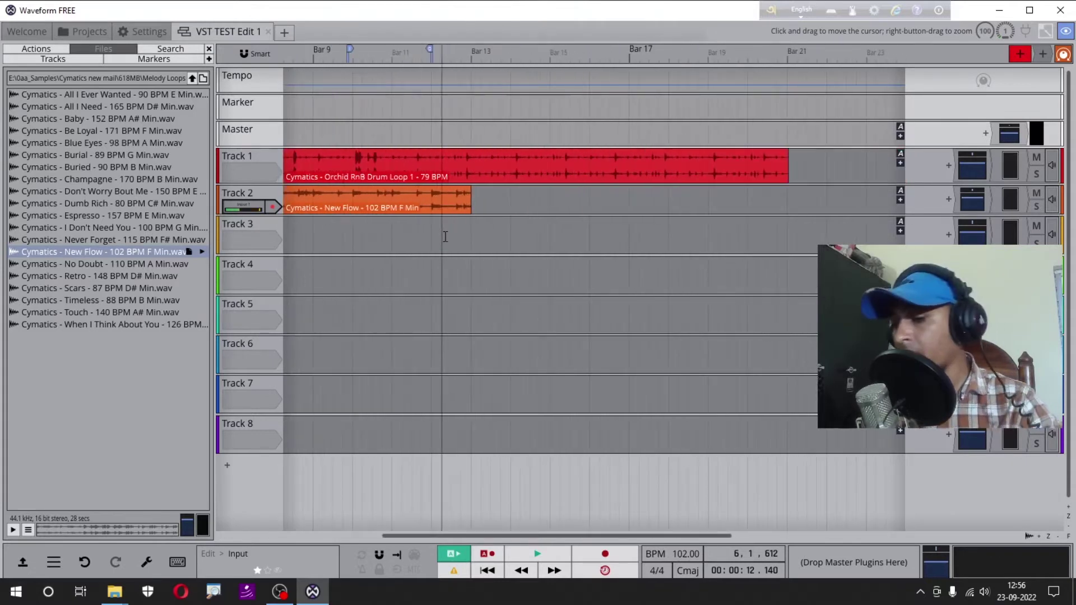
scroll(440, 234, "up", 2)
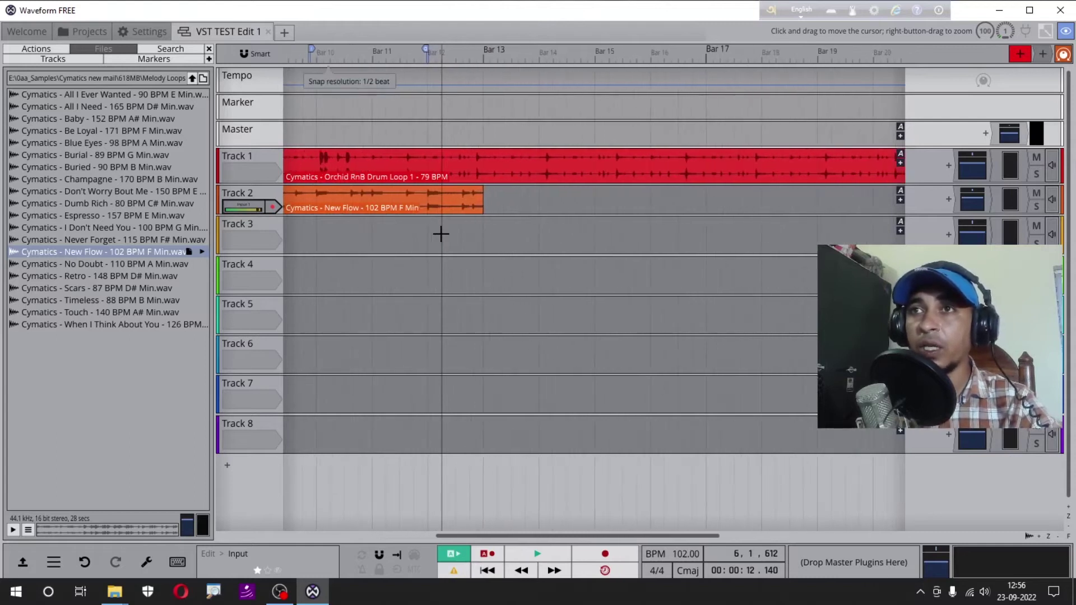
scroll(442, 234, "down", 4)
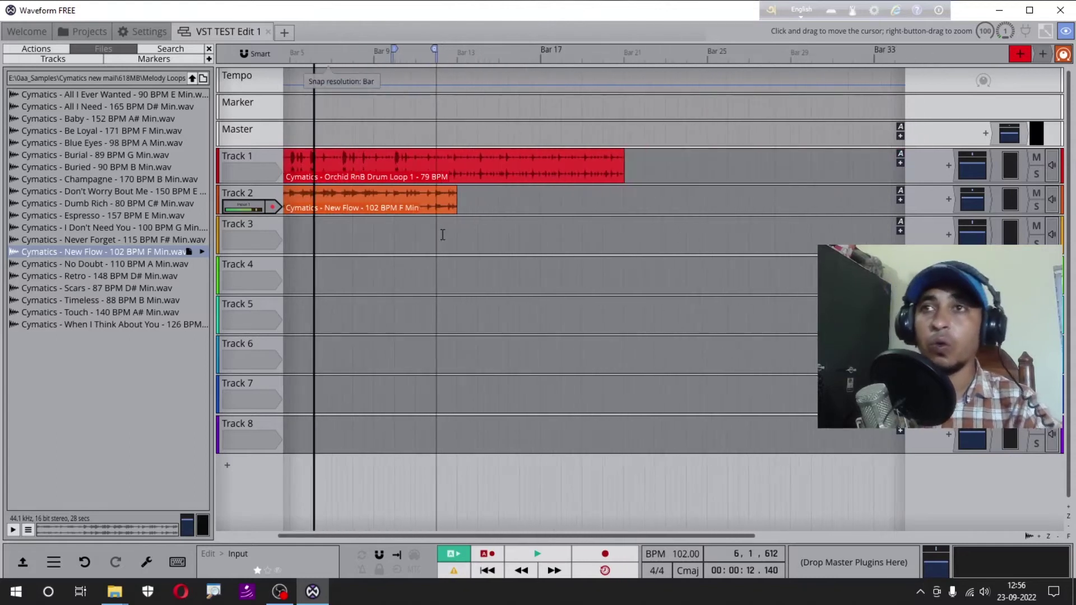
scroll(441, 294, "up", 3)
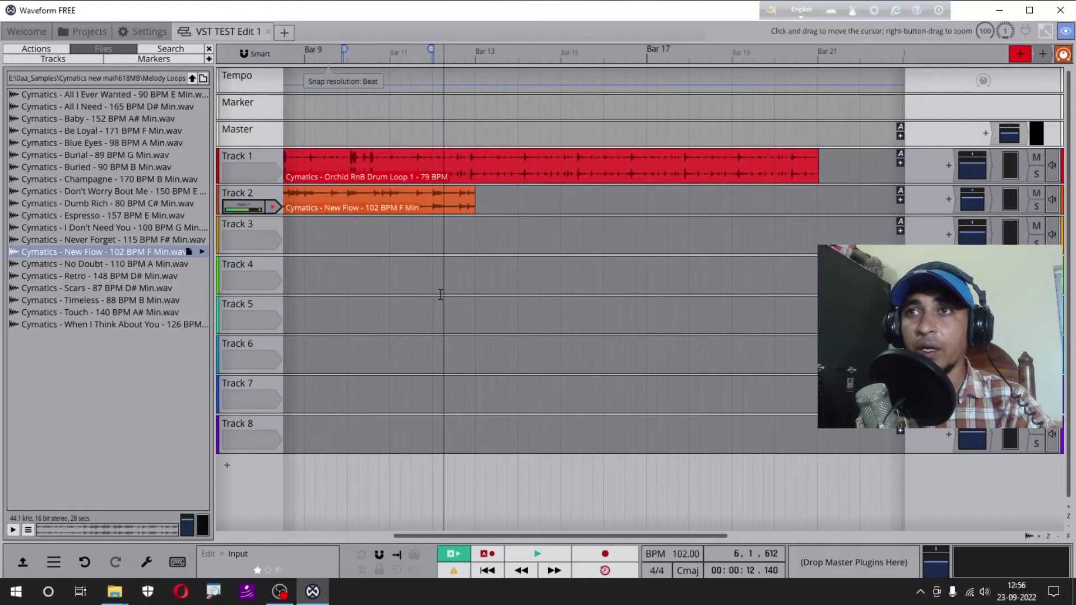
scroll(441, 294, "down", 4)
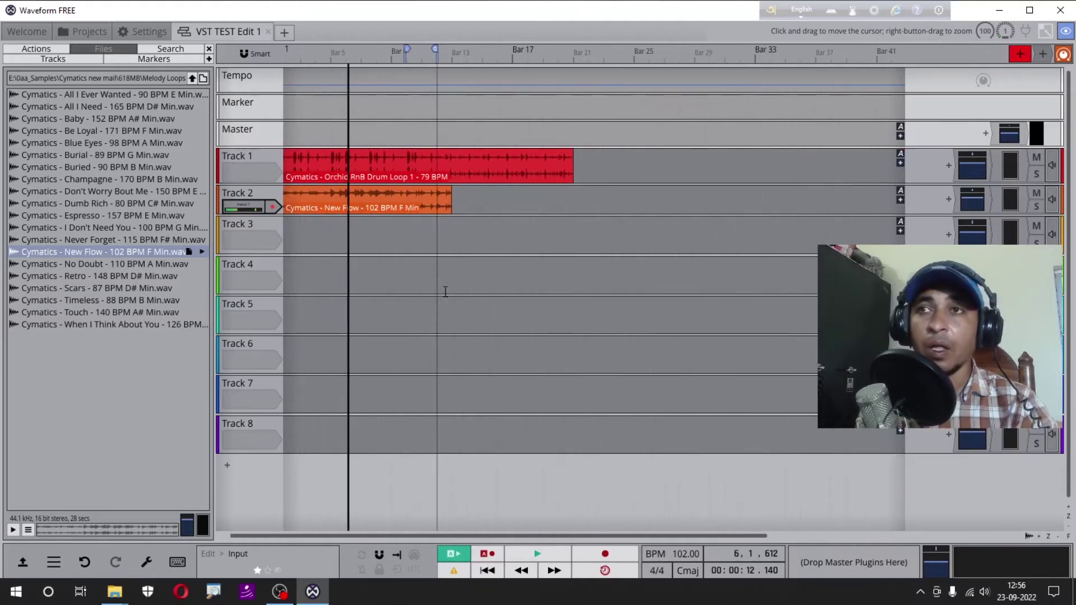
scroll(446, 292, "up", 1)
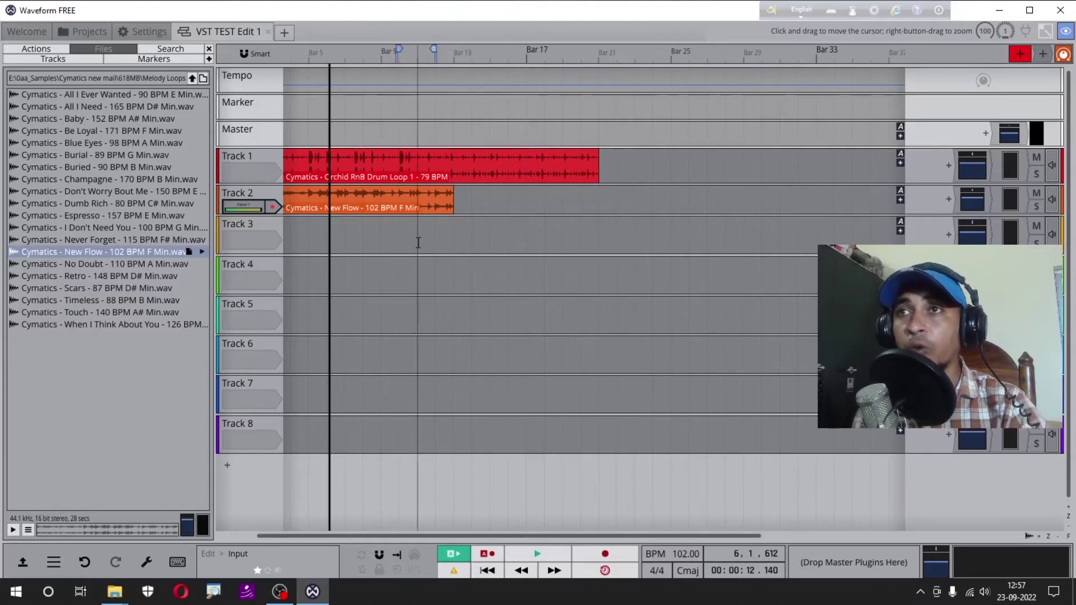
mouse_move(426, 176)
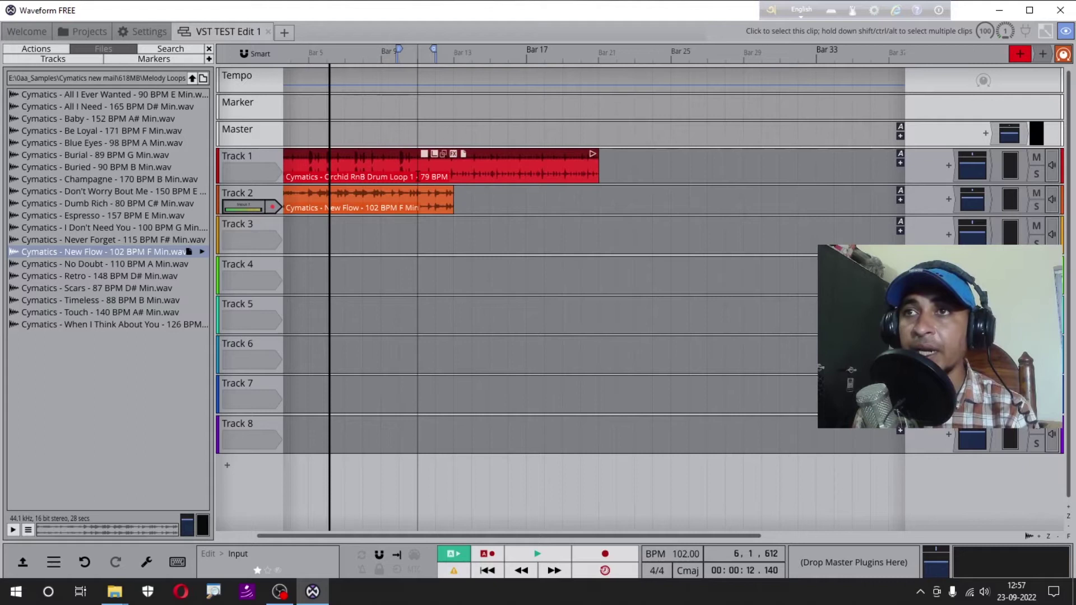
Examine the Track 1 and Track 2 waveforms around Bars 9 to 13 and Bars 1 to 6, in overview and in detail.
scroll(418, 175, "up", 5)
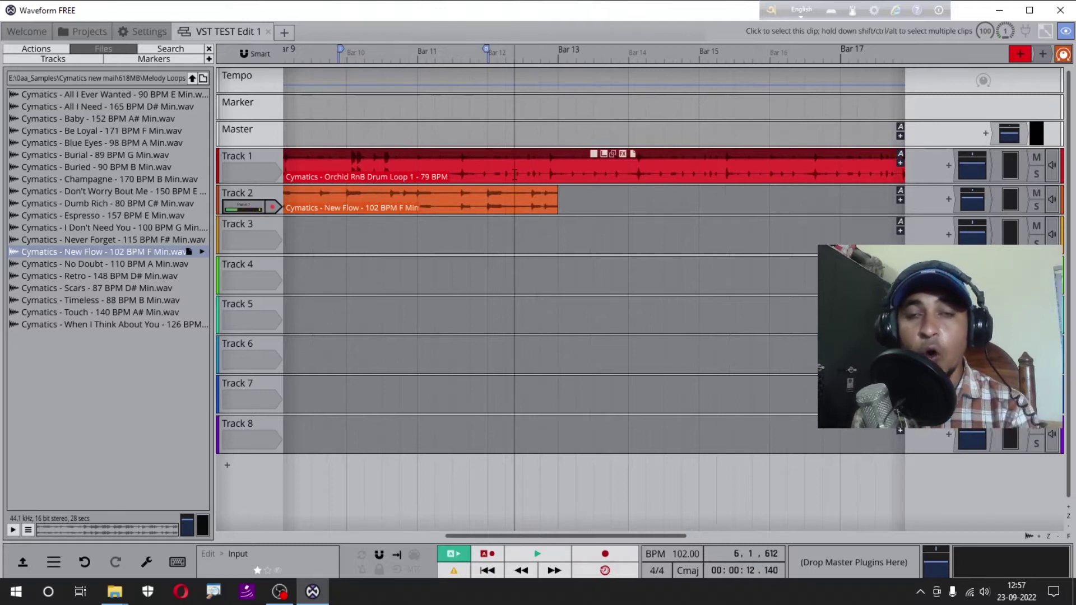
scroll(514, 175, "down", 6)
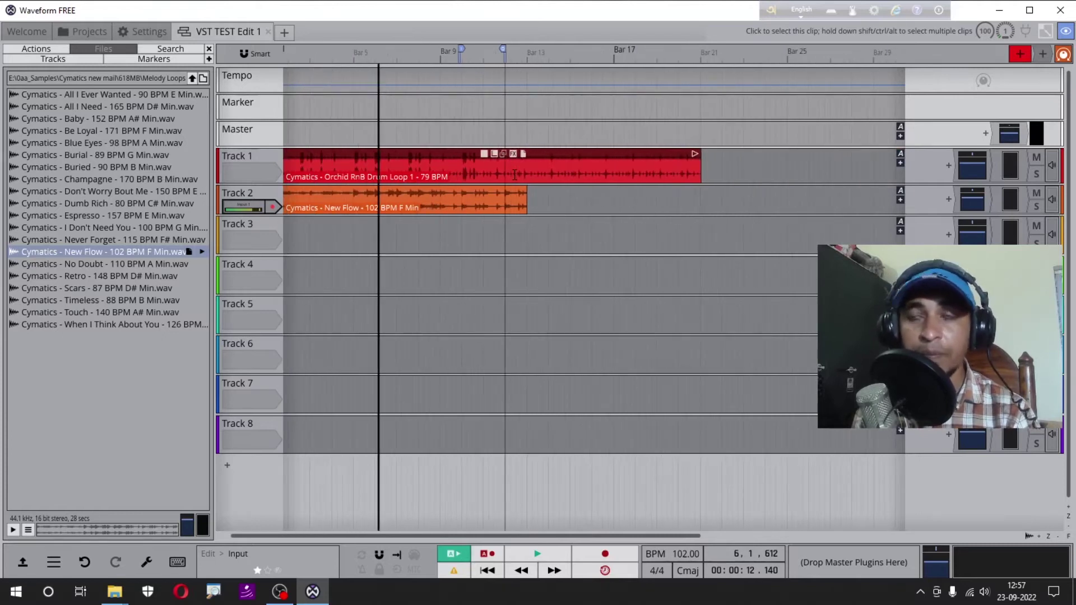
scroll(514, 175, "up", 6)
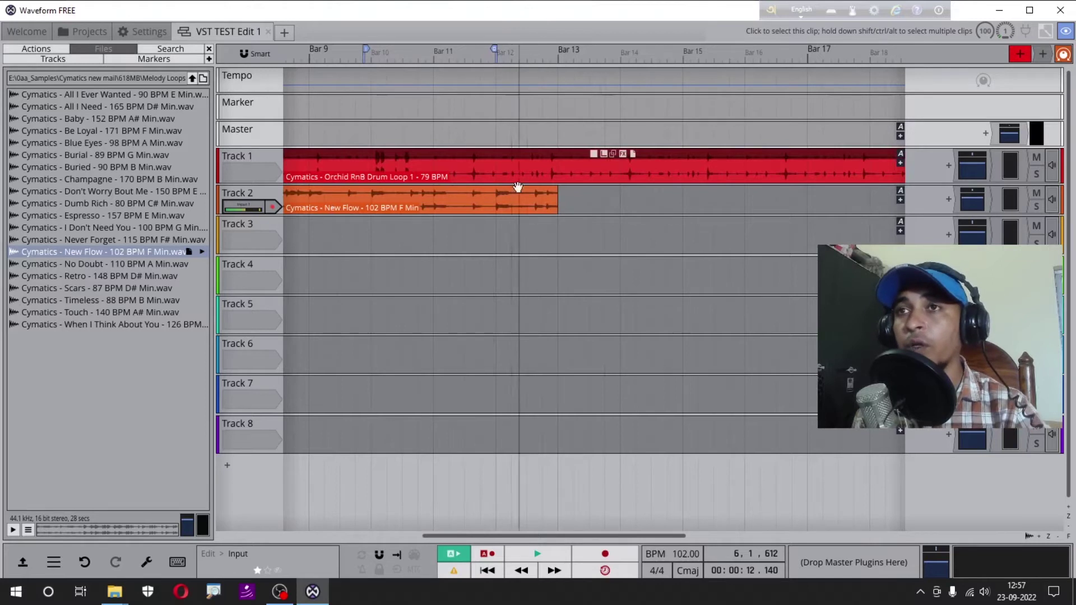
scroll(516, 185, "up", 3)
scroll(473, 238, "down", 5)
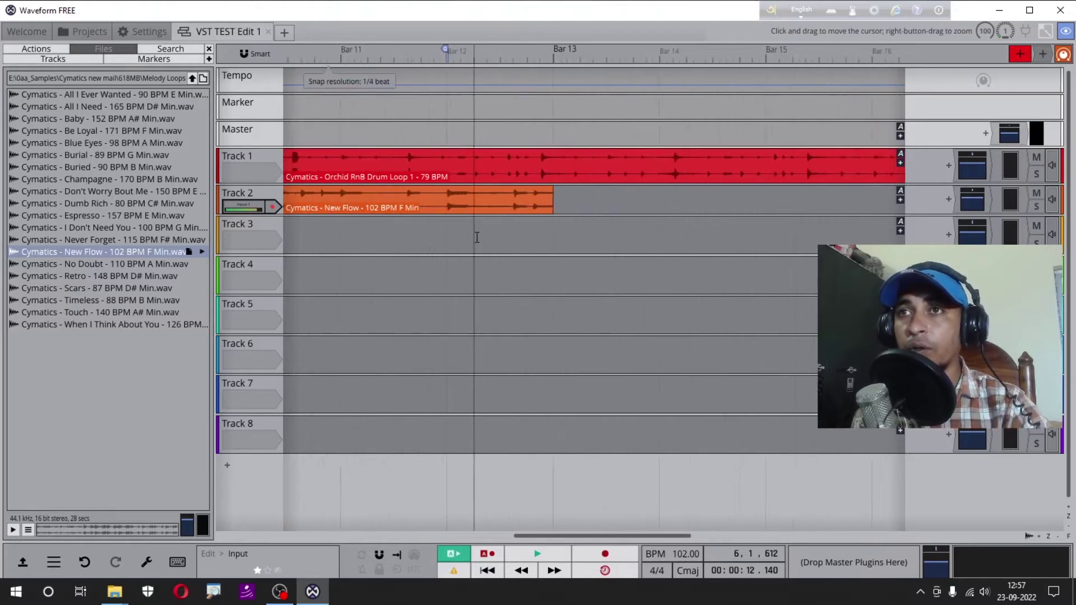
left_click(316, 127)
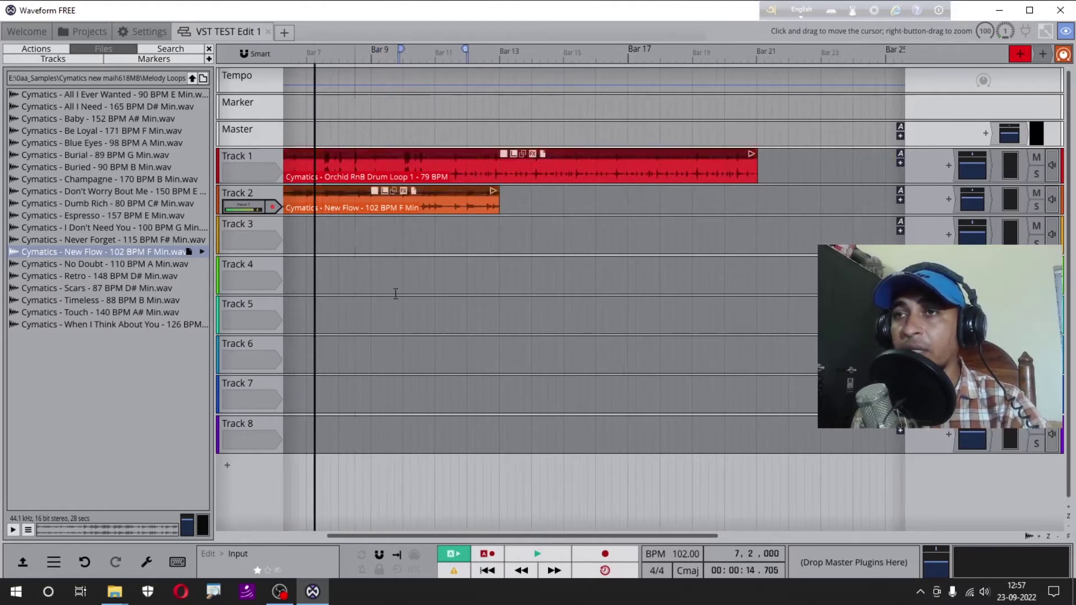
left_click_drag(511, 540, 402, 539)
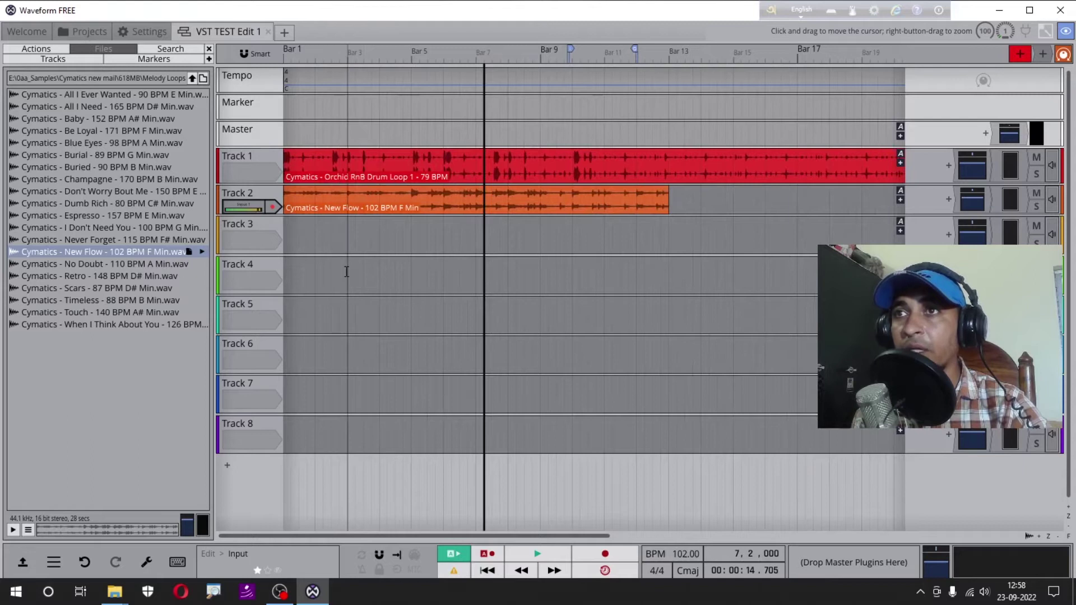
scroll(347, 271, "down", 2)
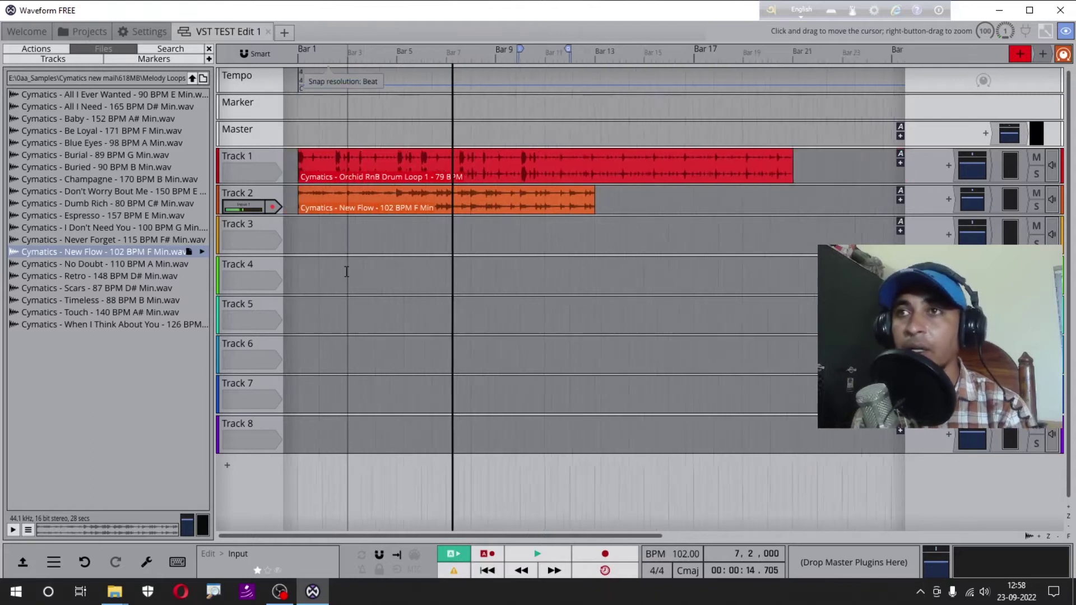
scroll(347, 271, "up", 5)
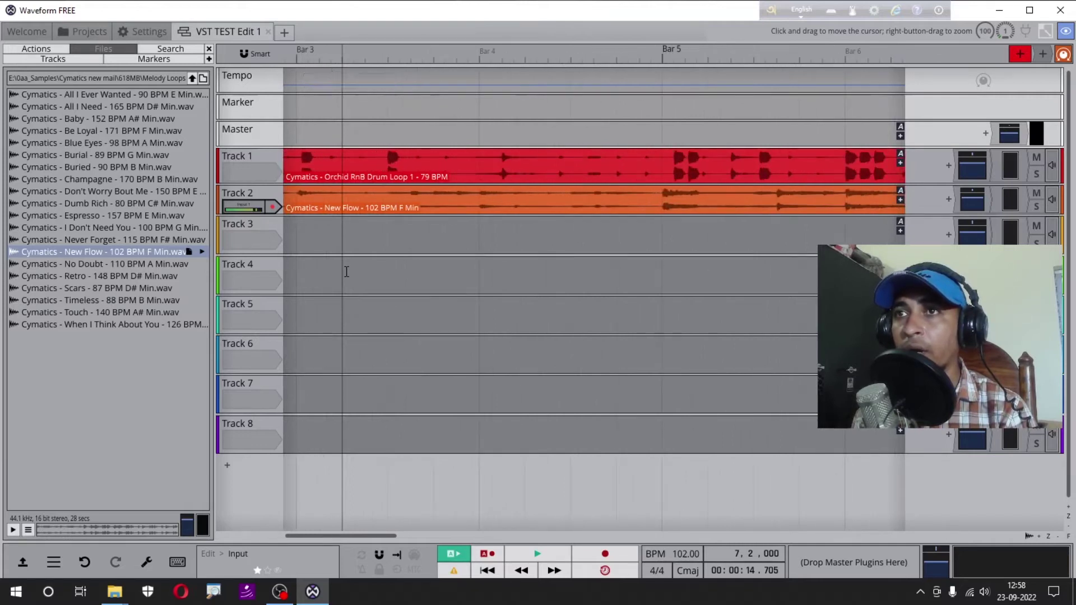
scroll(347, 271, "down", 2)
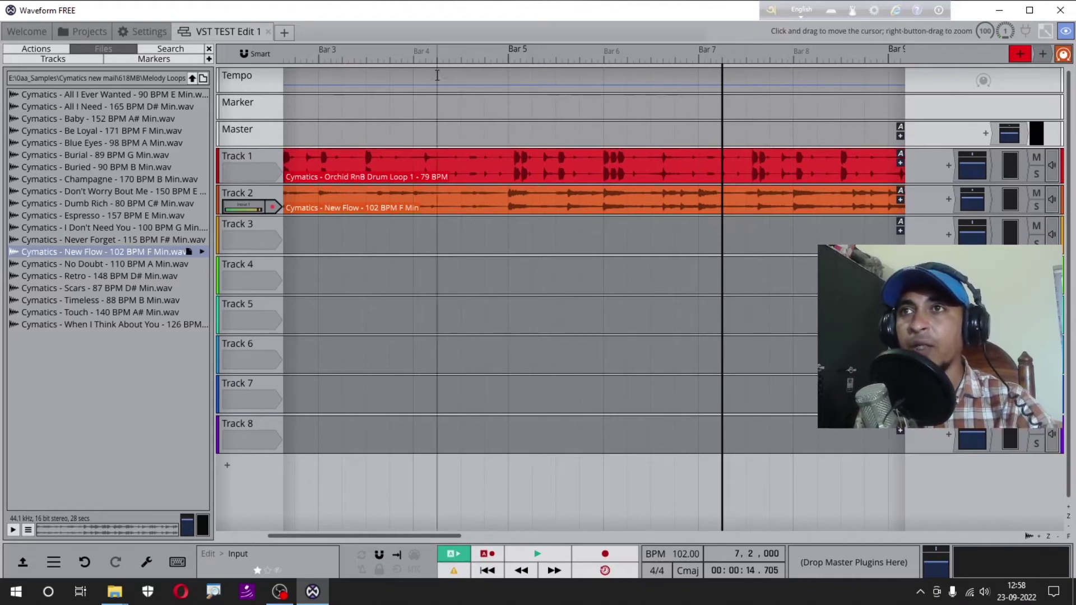
Reposition the playhead several times between Bar 4 and Bar 7, finishing in Bar 5 at 5, 2, 480.
left_click(432, 58)
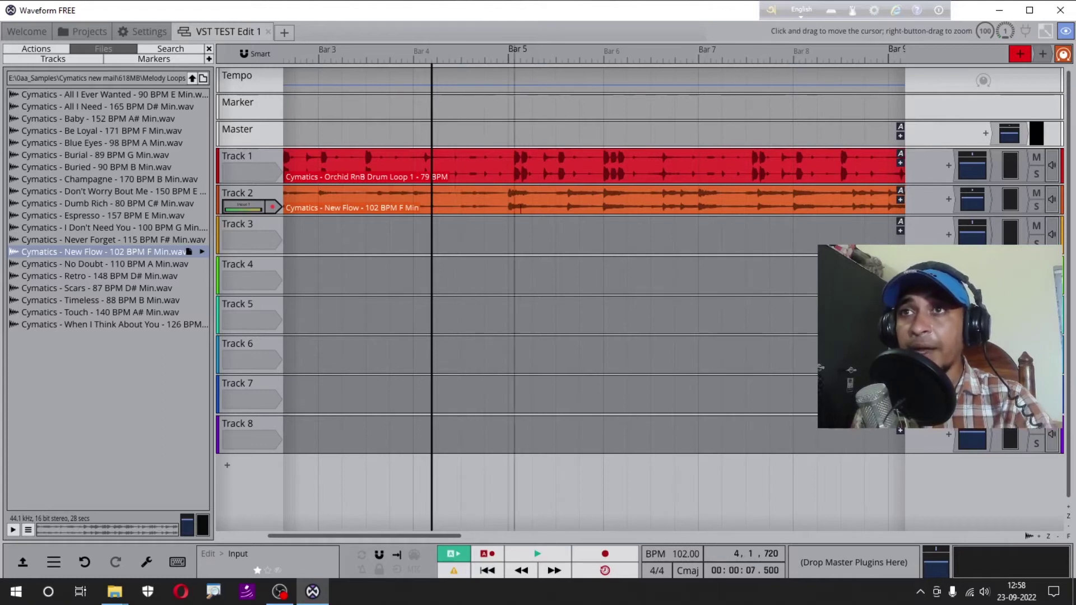
left_click(705, 56)
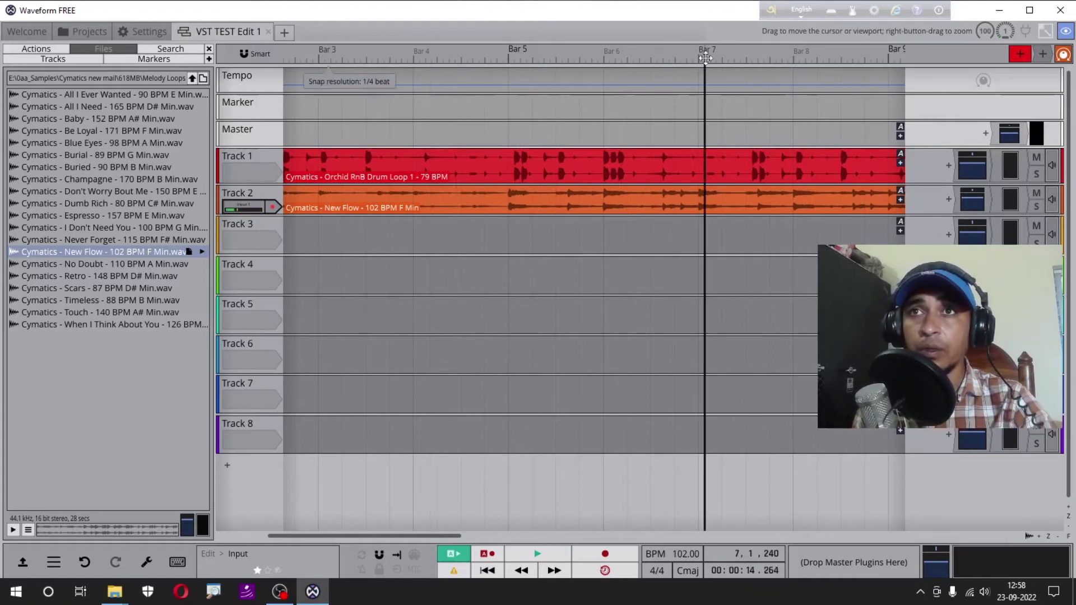
left_click(437, 57)
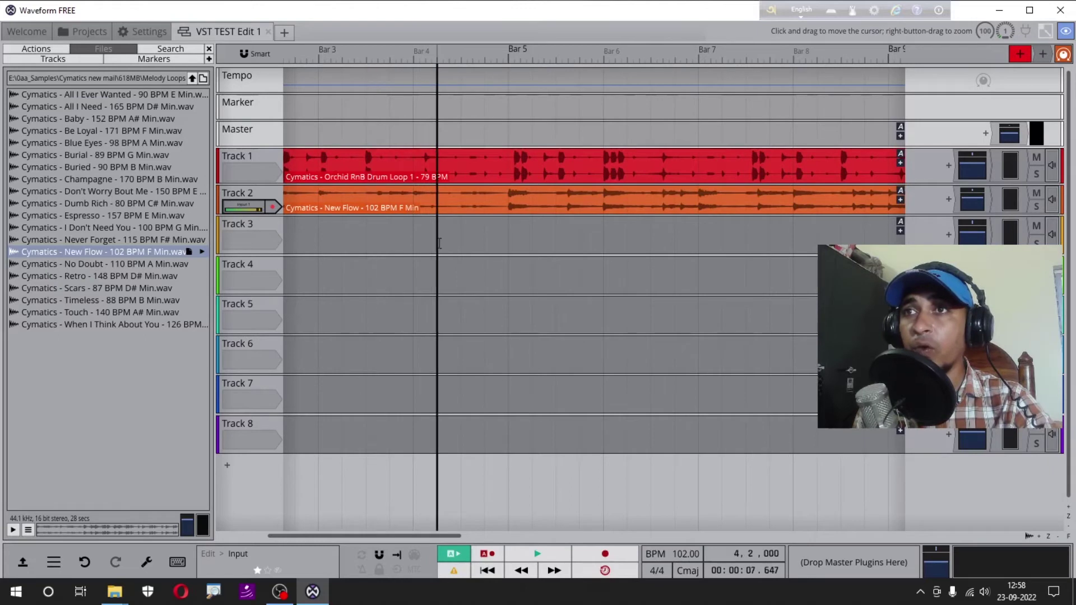
left_click(664, 275)
left_click(401, 276)
left_click(544, 282)
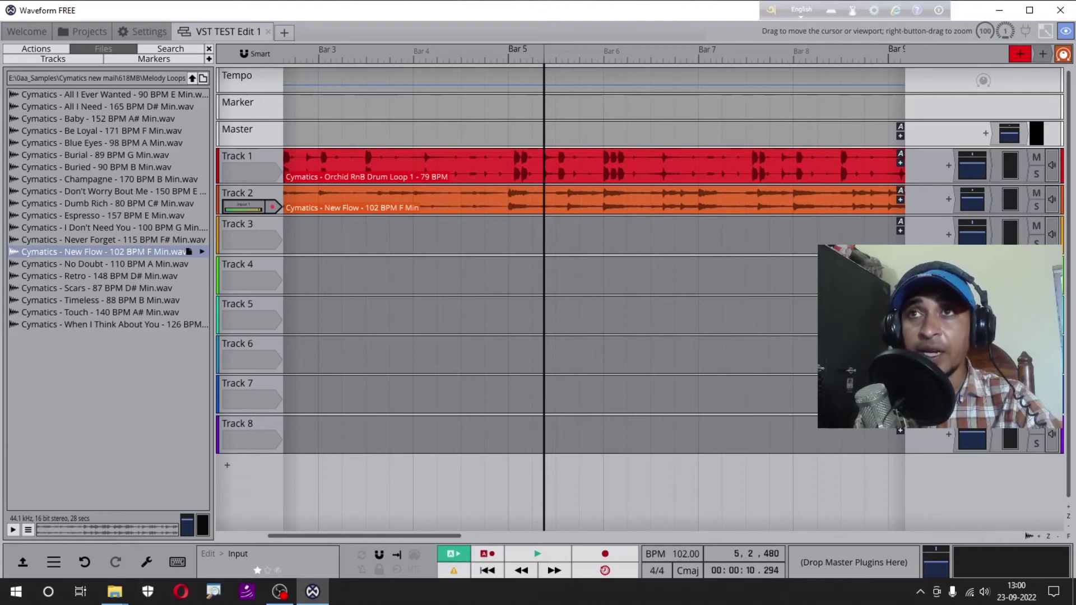
Inspect the waveforms around the playhead in Bar 5 at beat-level detail and at bar-level scale.
scroll(553, 297, "up", 4)
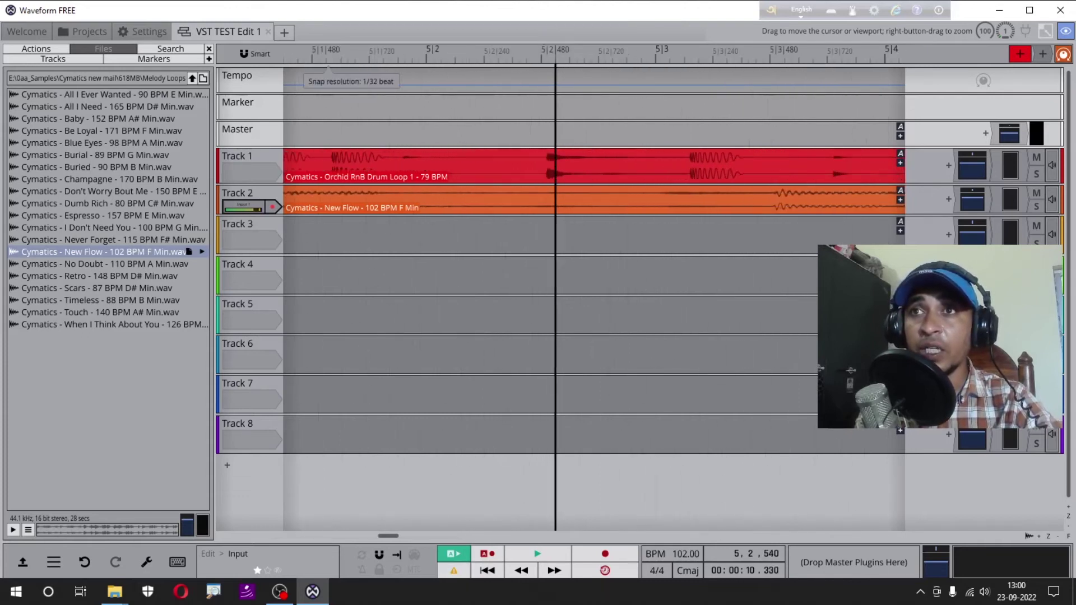
scroll(583, 297, "up", 2)
scroll(611, 297, "down", 5)
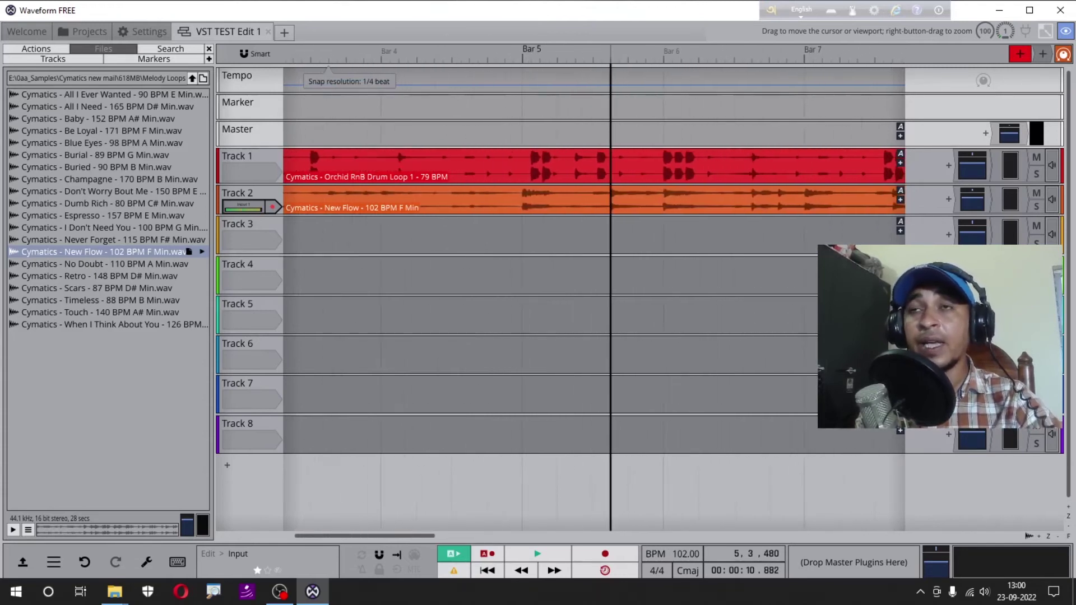
scroll(683, 273, "down", 1)
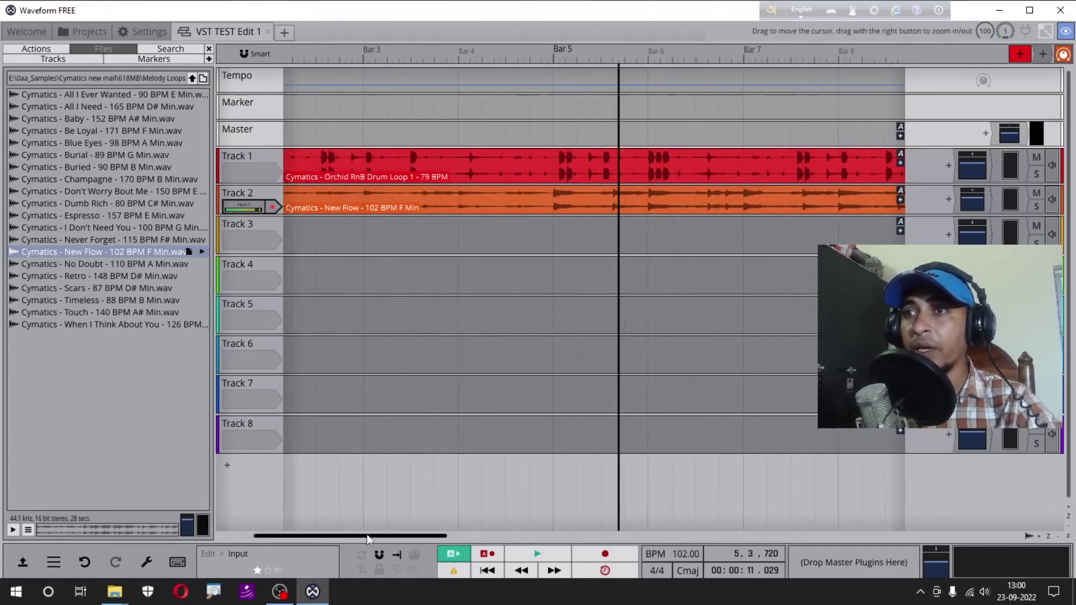
Return the playhead to the very beginning of Bar 1, leaving the snap resolution on Smart.
left_click_drag(367, 534, 299, 533)
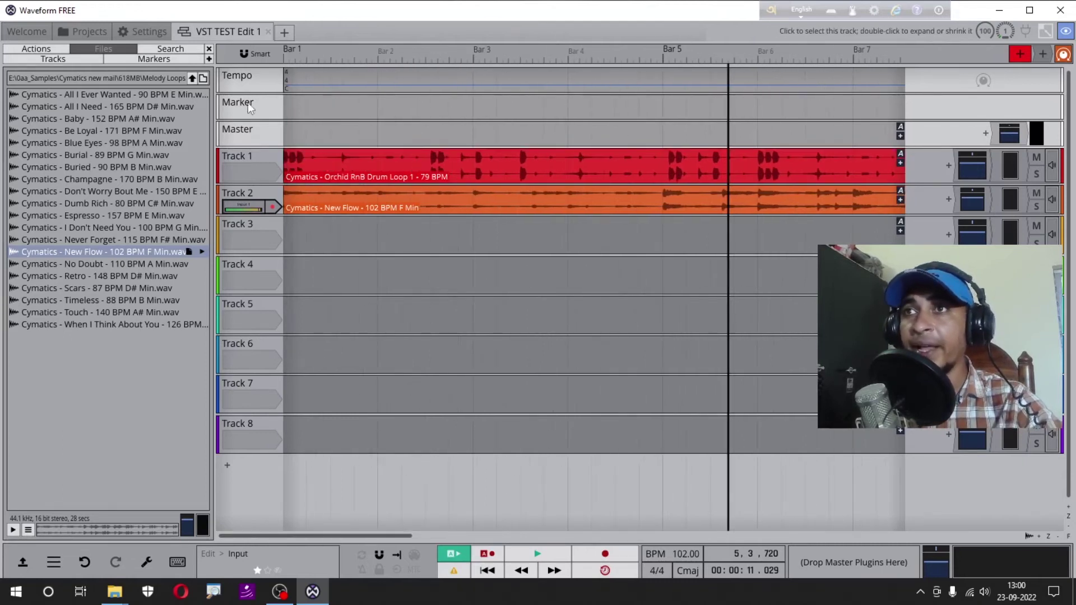
left_click(283, 56)
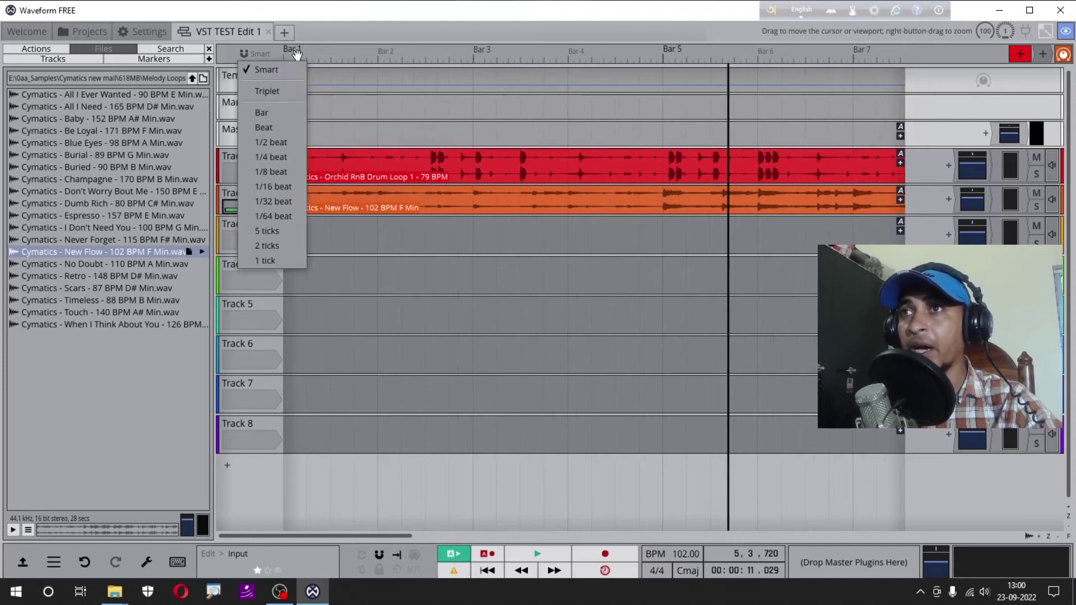
left_click(301, 59)
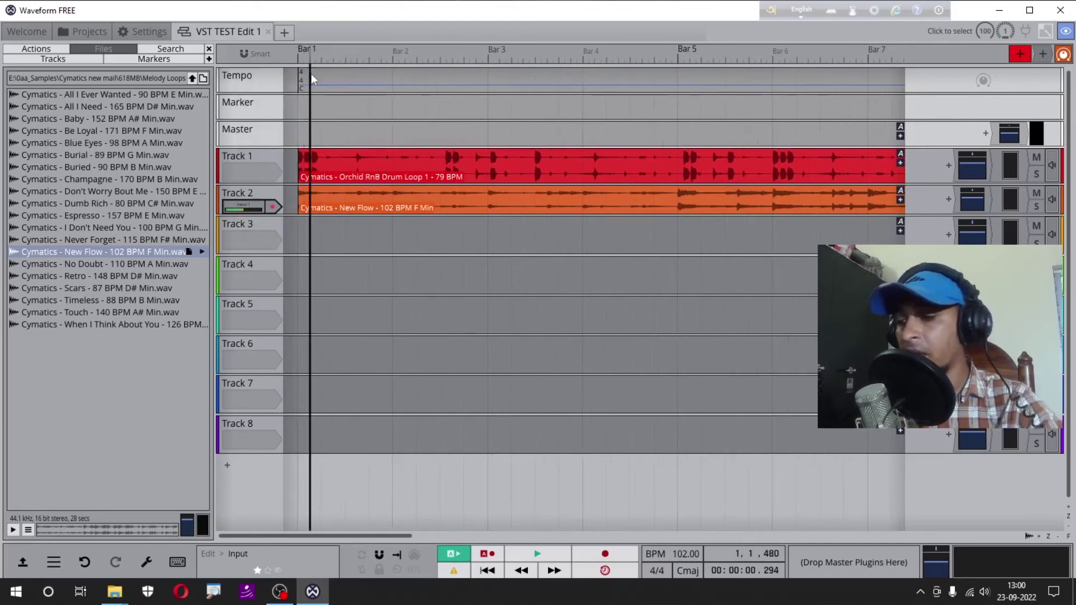
key("space")
left_click(384, 167)
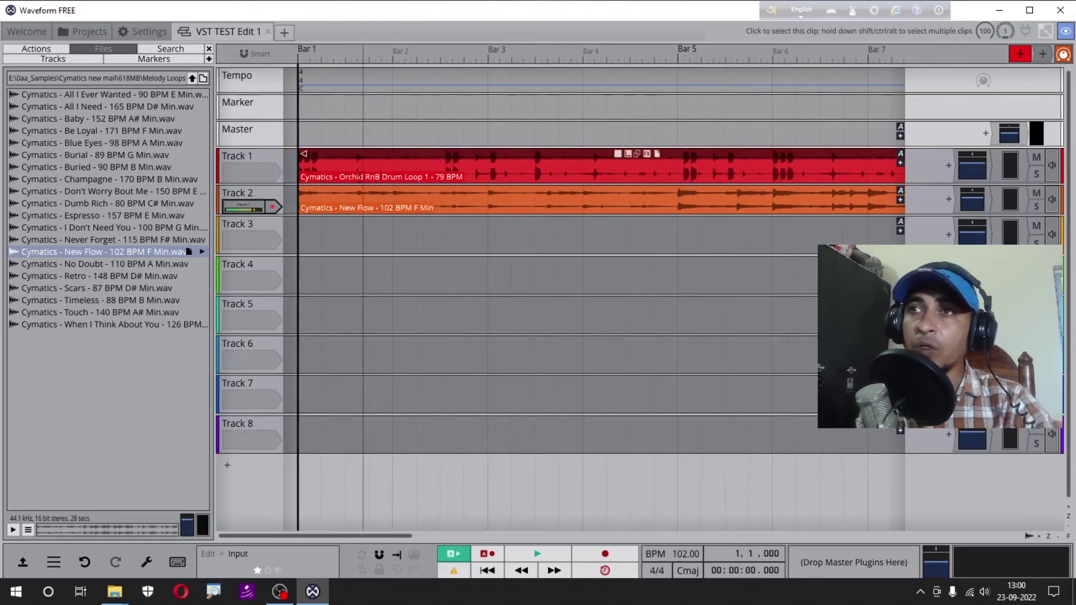
left_click(363, 235)
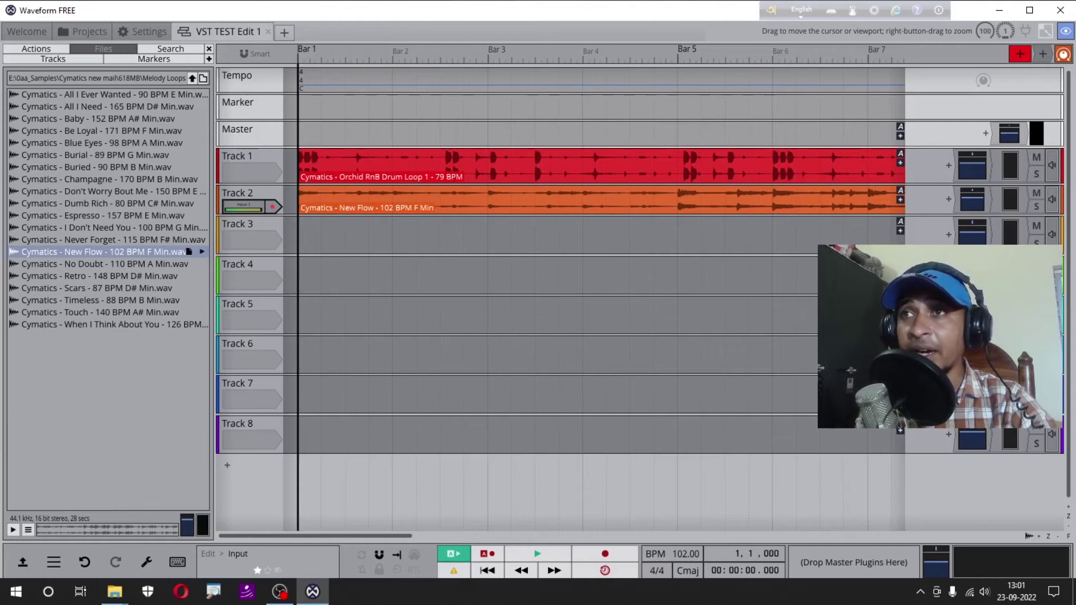
Scrub the playhead from Bar 1 out to Bar 23 and back to Bar 5, inspecting the clips at varying timeline scales.
left_click_drag(298, 53, 521, 71)
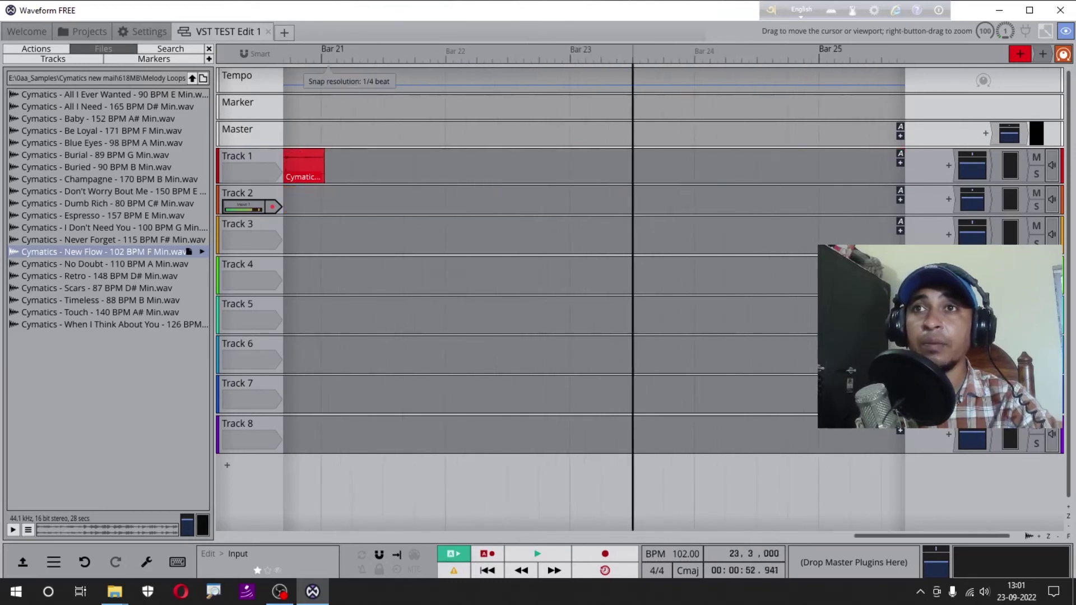
key("Up")
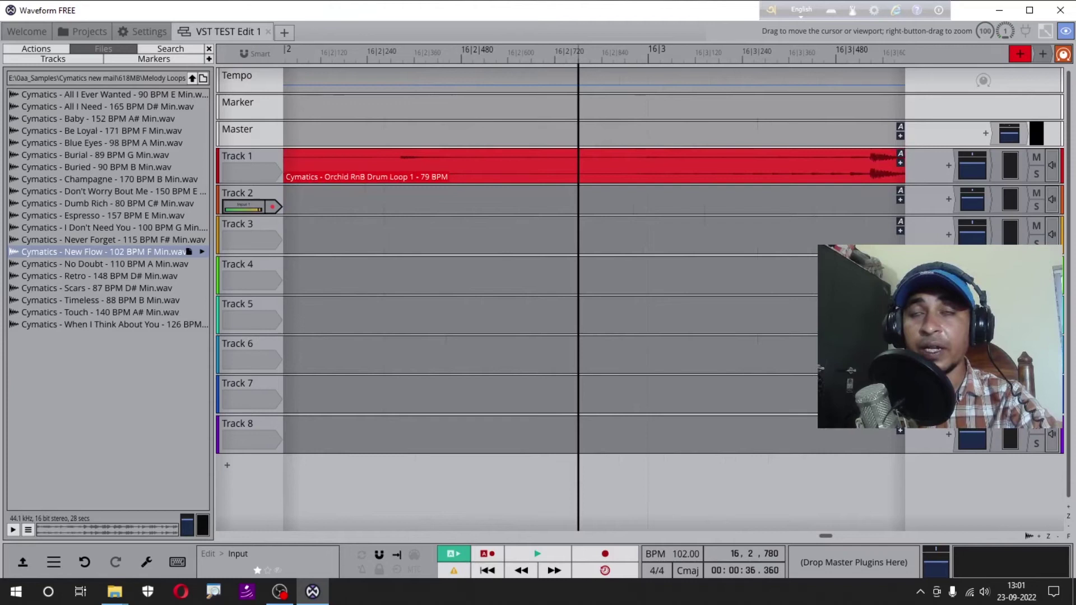
key("Down")
key("Down")
key("Down")
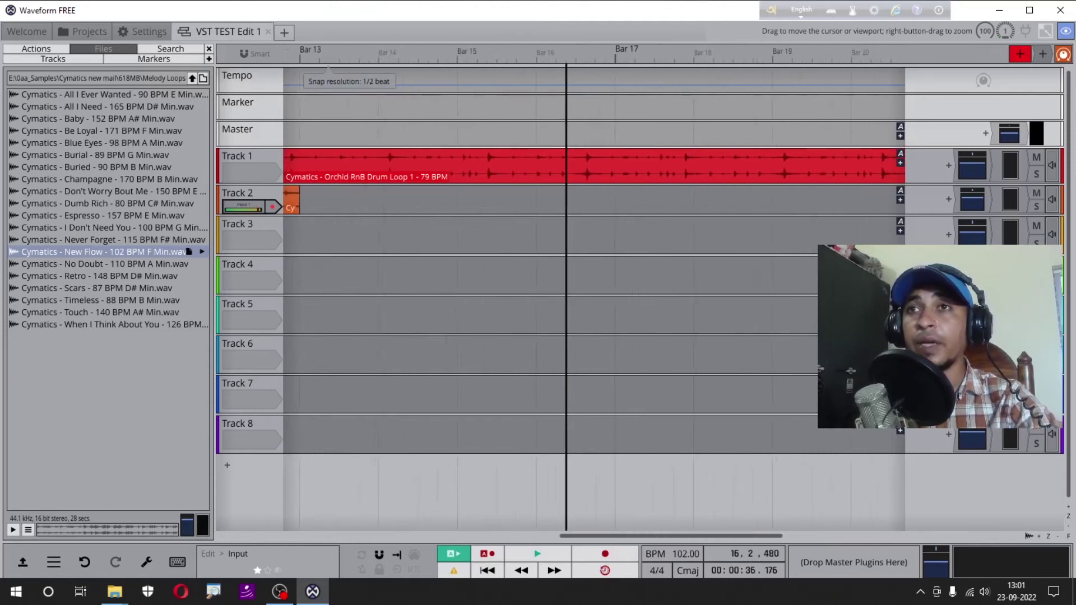
key("Left")
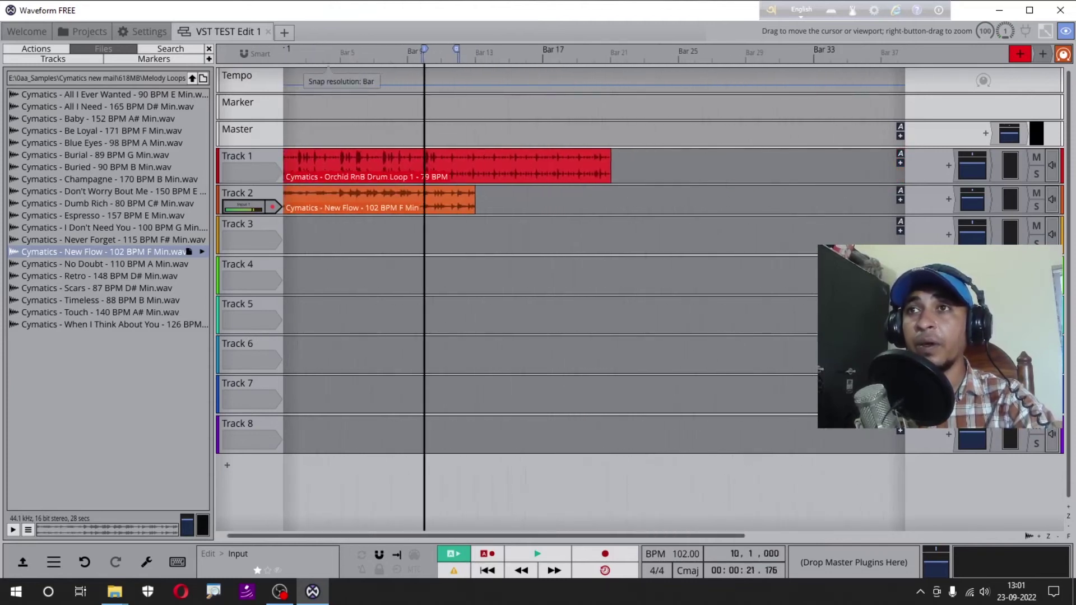
key("Up")
key("Up")
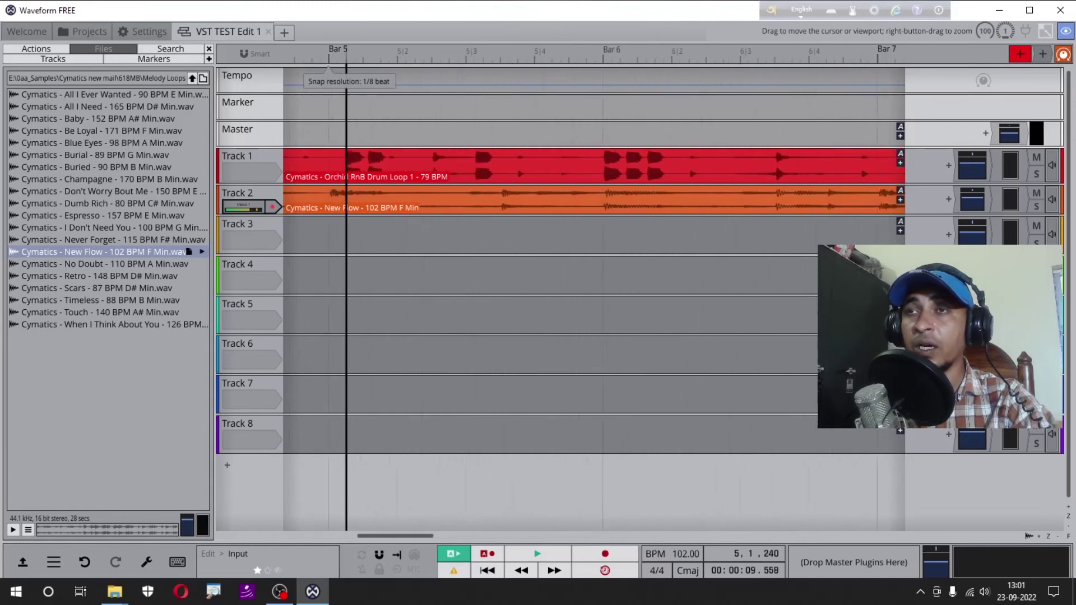
Move the playhead forward from Bar 5 to the start of Bar 24, beyond the end of the drum loop clip.
key("Right")
key("Right")
key("Right")
key("Right")
key("Right")
key("Right")
key("Up")
key("Down")
key("Down")
key("Down")
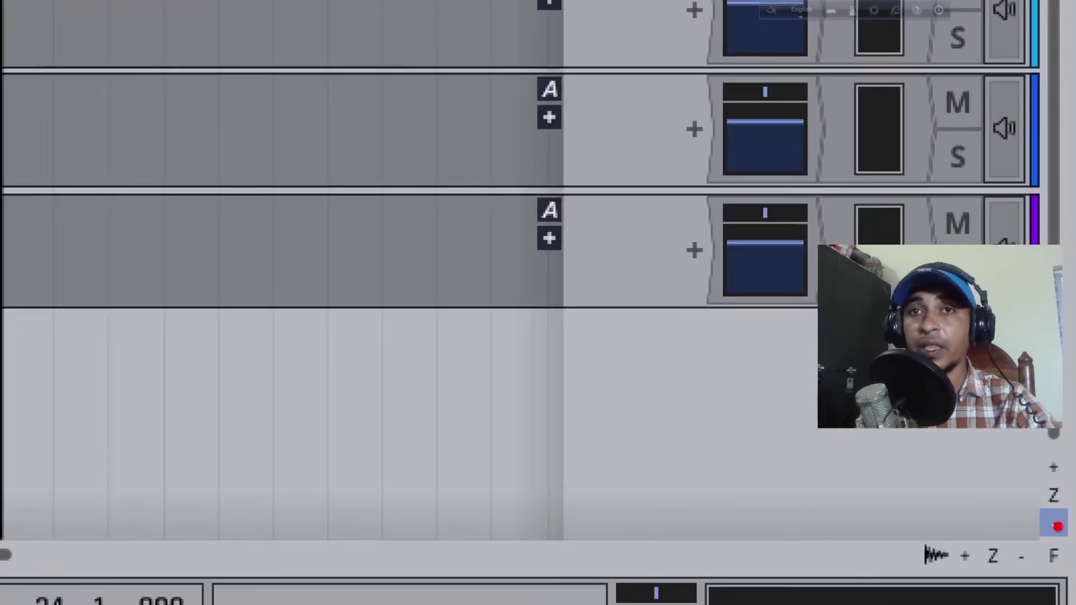
Magnify the timeline around the playhead at Bar 24, and widen it again to show both clips from Bar 1.
mouse_move(1015, 431)
left_mouse_down()
mouse_move(866, 541)
mouse_move(886, 603)
left_mouse_up()
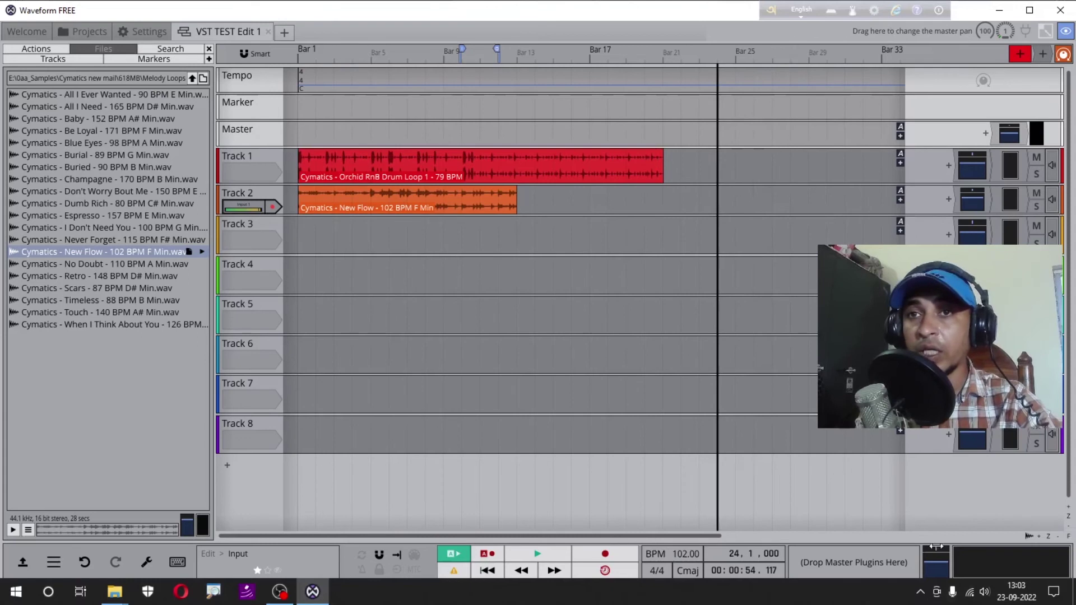
left_click(1040, 537)
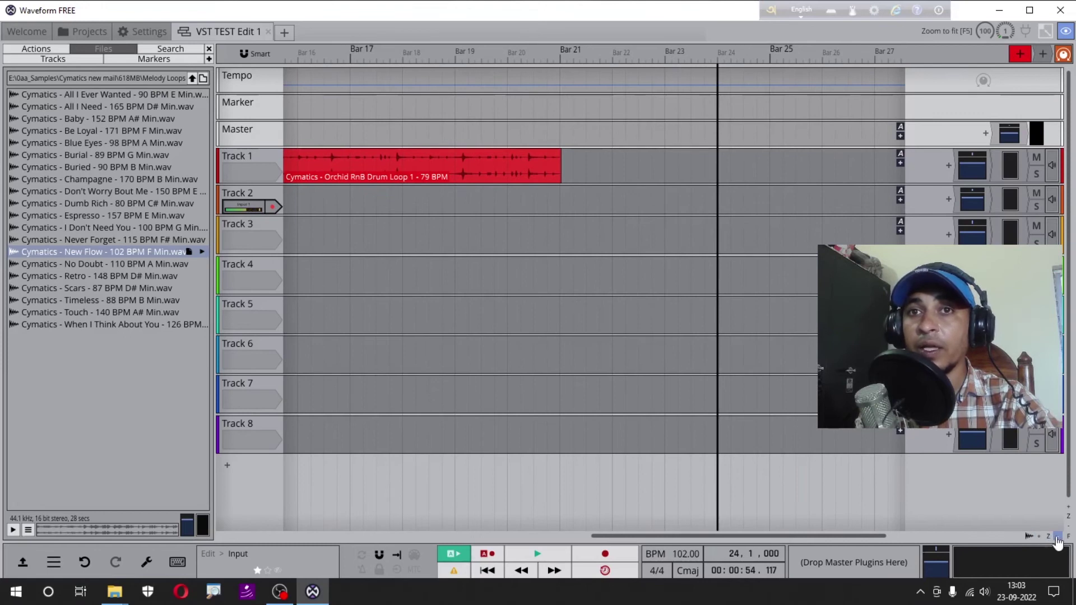
left_click(1058, 540)
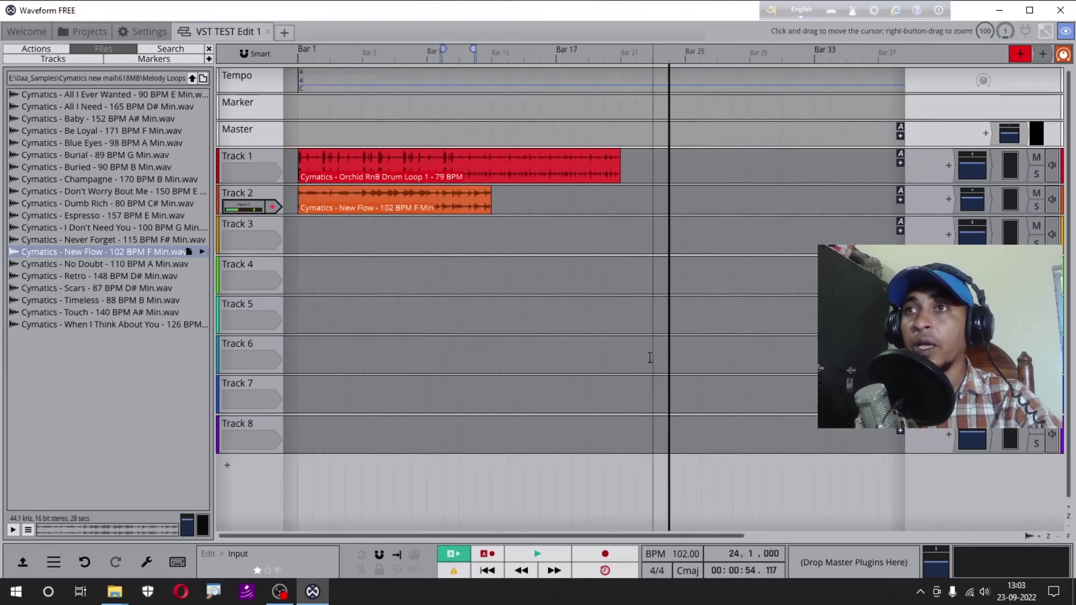
Select the New Flow clip on Track 2 with the playhead at Bar 7, and compare close and wide timeline scales around it.
left_click(394, 202)
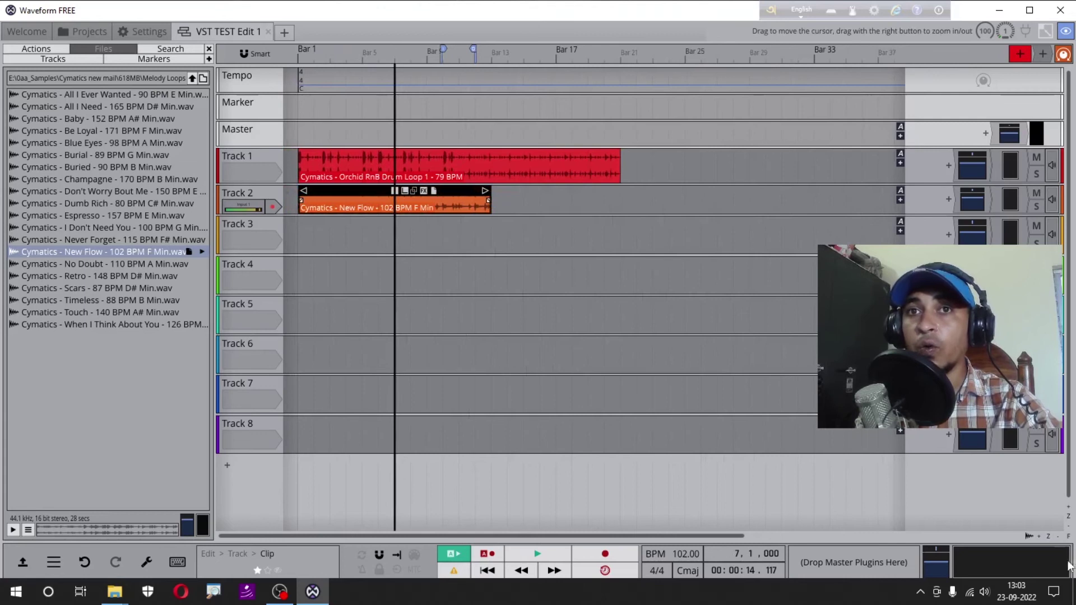
left_click(1040, 538)
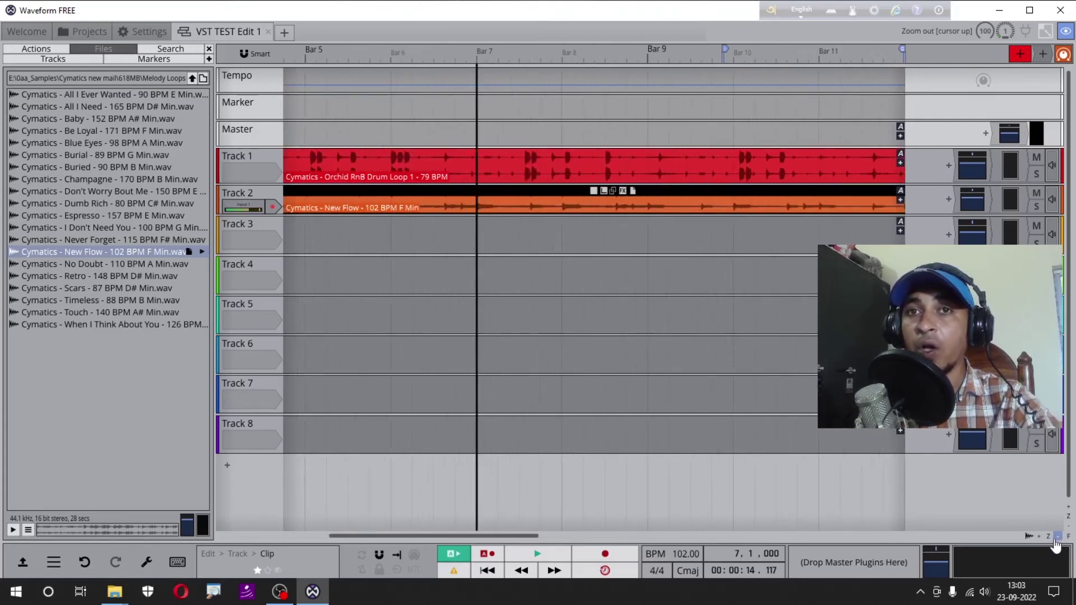
left_click(1058, 538)
left_click(1057, 538)
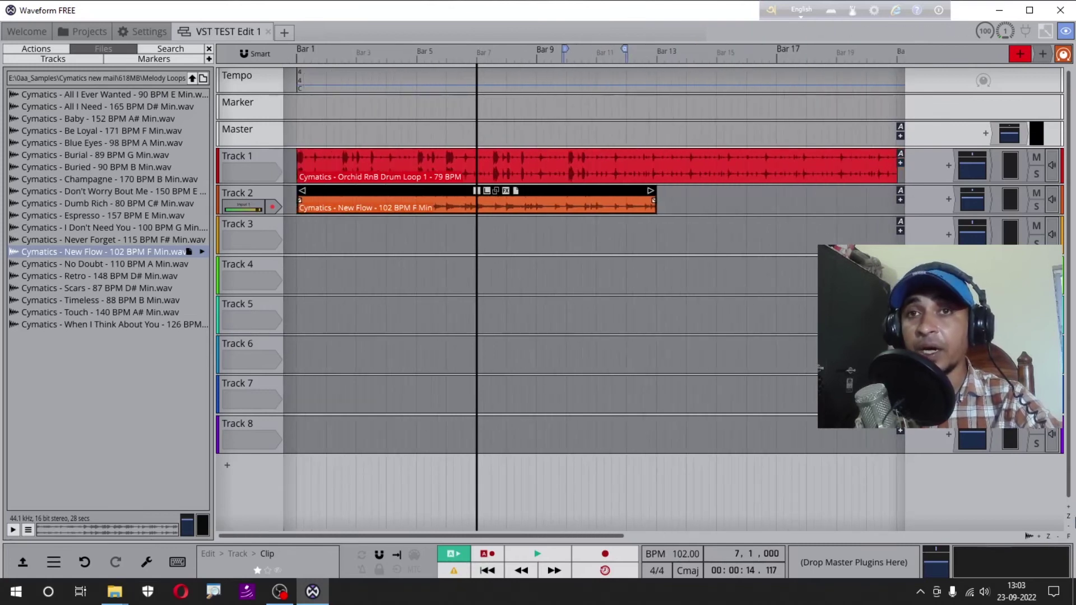
Enlarge the height of all tracks together, and reduce it slightly again.
left_click(1070, 510)
left_click(1071, 510)
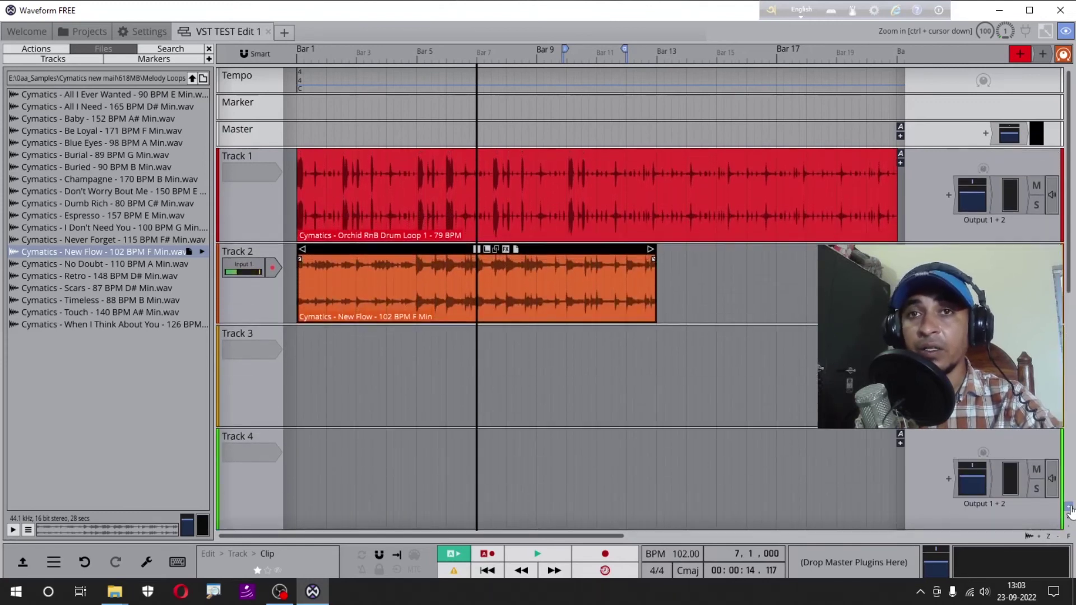
left_click(1070, 529)
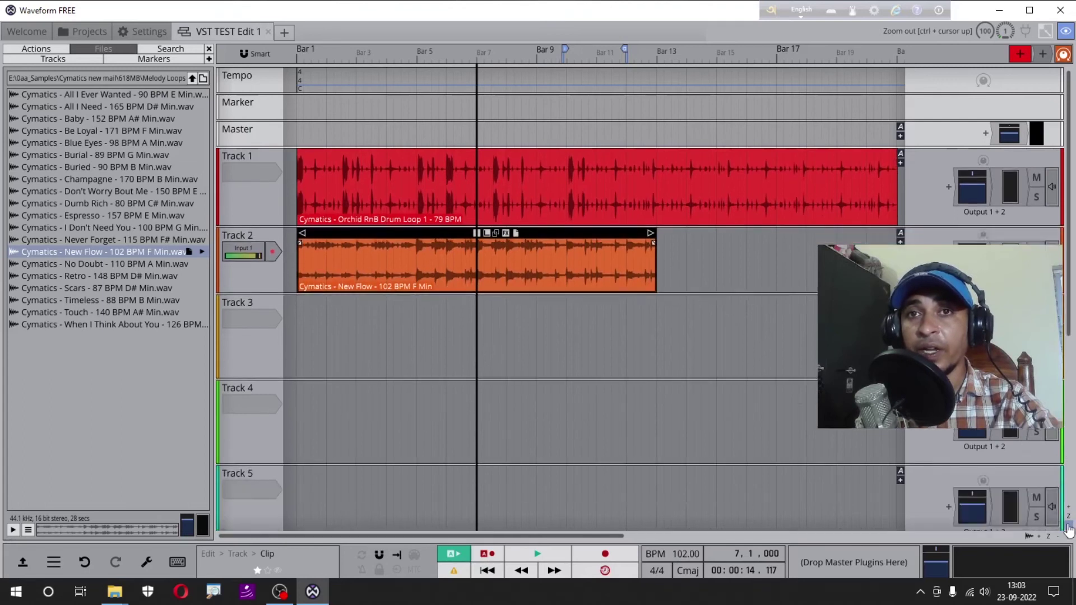
Reduce the height of all tracks, and fit all eight tracks and the full length of both clips into the view.
left_click(1069, 529)
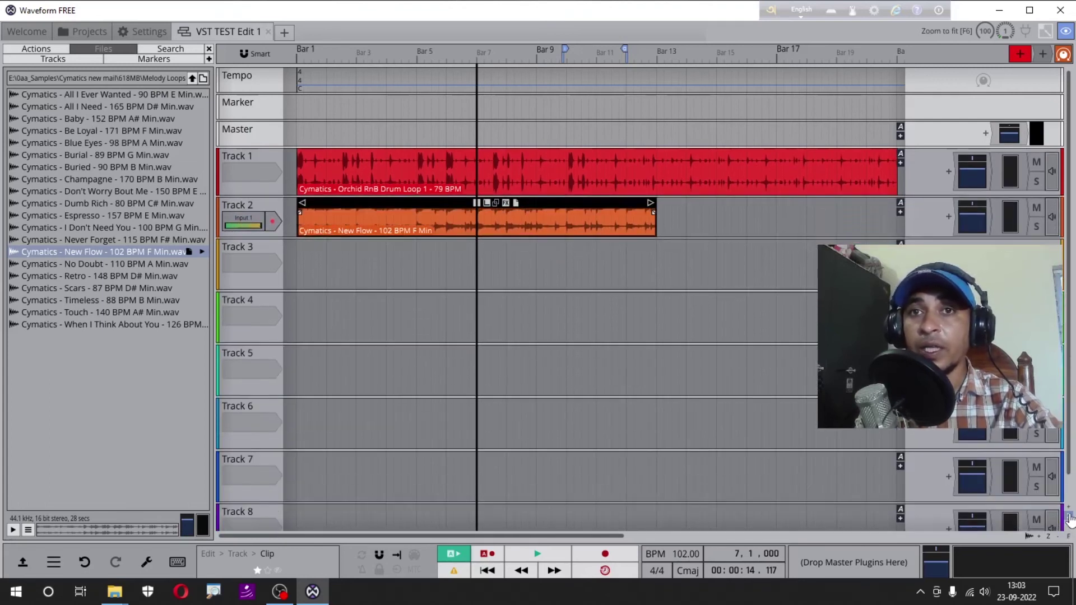
left_click(1070, 519)
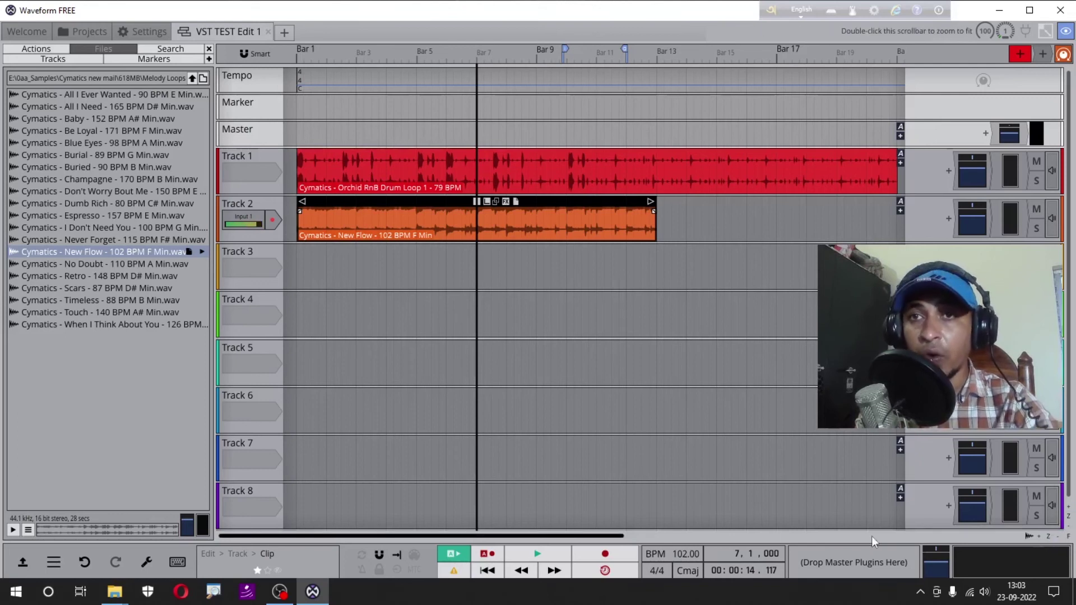
left_click(1049, 539)
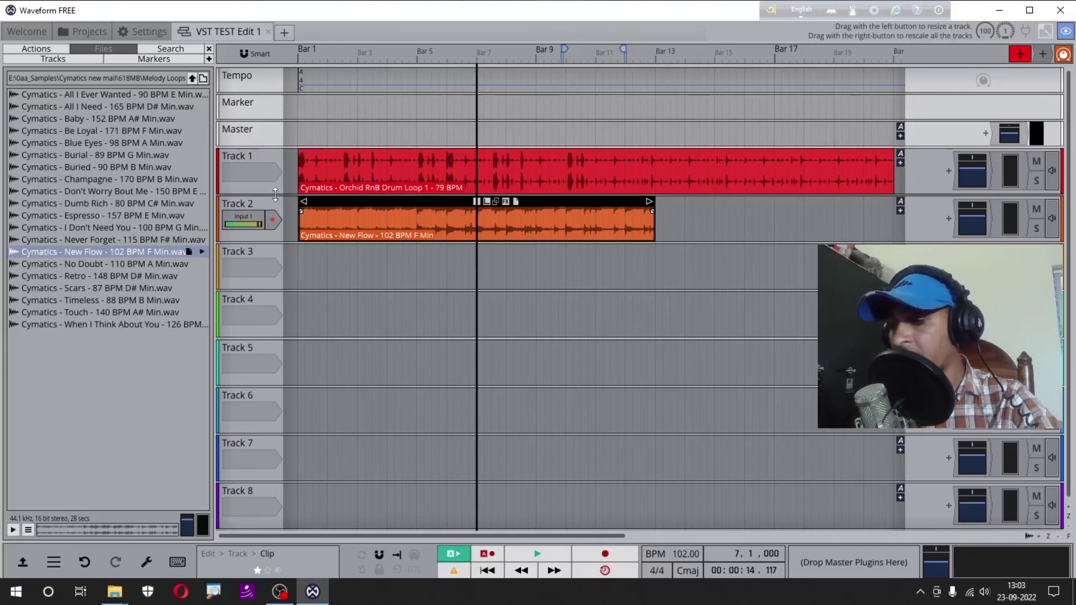
Enlarge all tracks together and magnify the timeline around Bar 7, and fit the whole edit back into the view.
left_click_drag(274, 194, 275, 286)
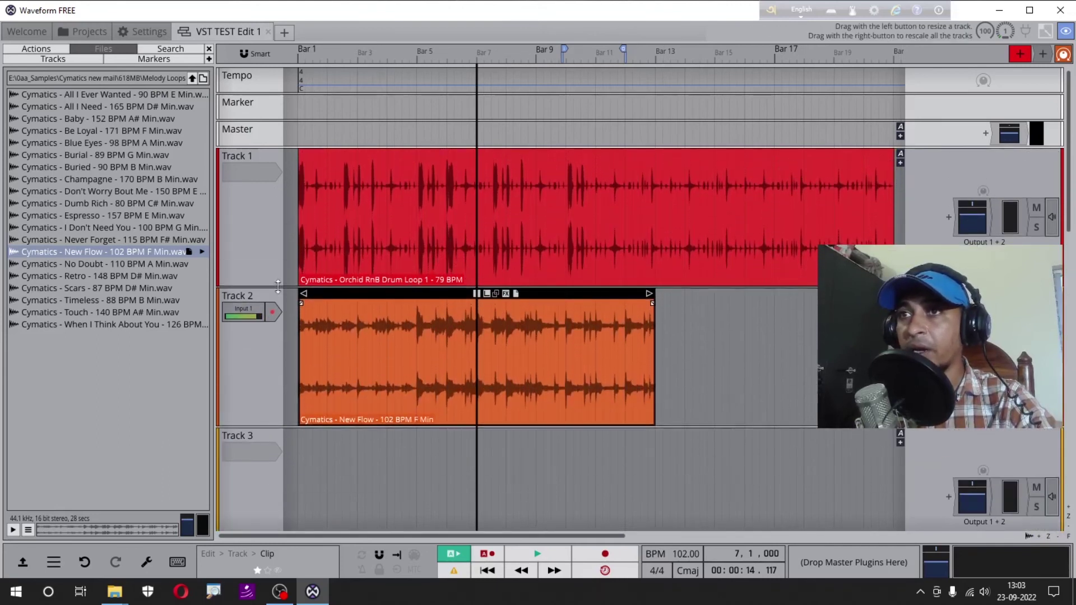
scroll(492, 297, "up", 3)
scroll(492, 297, "up", 3)
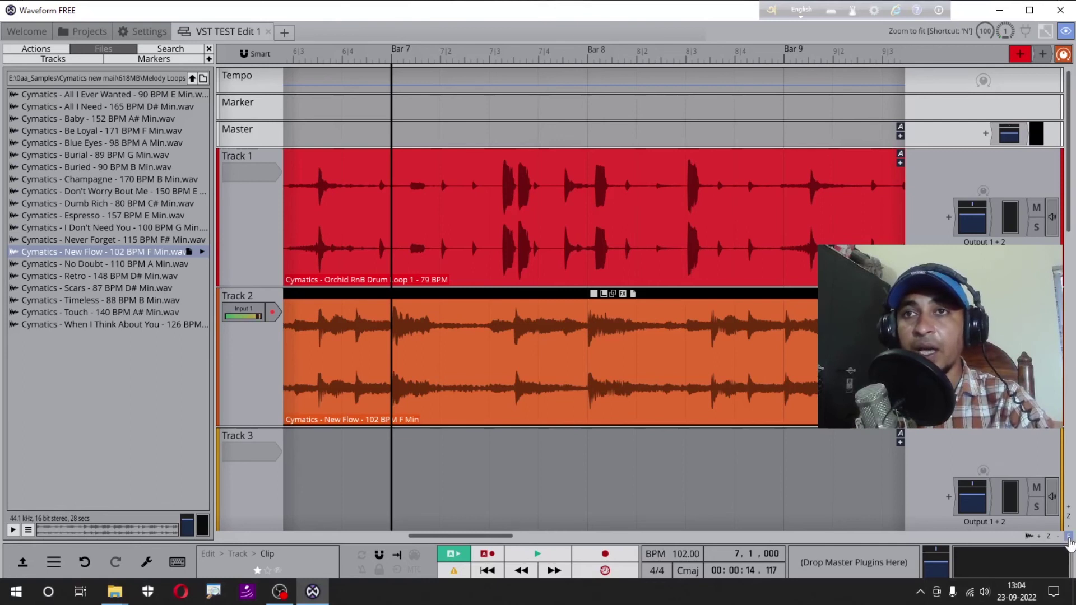
left_click(1069, 538)
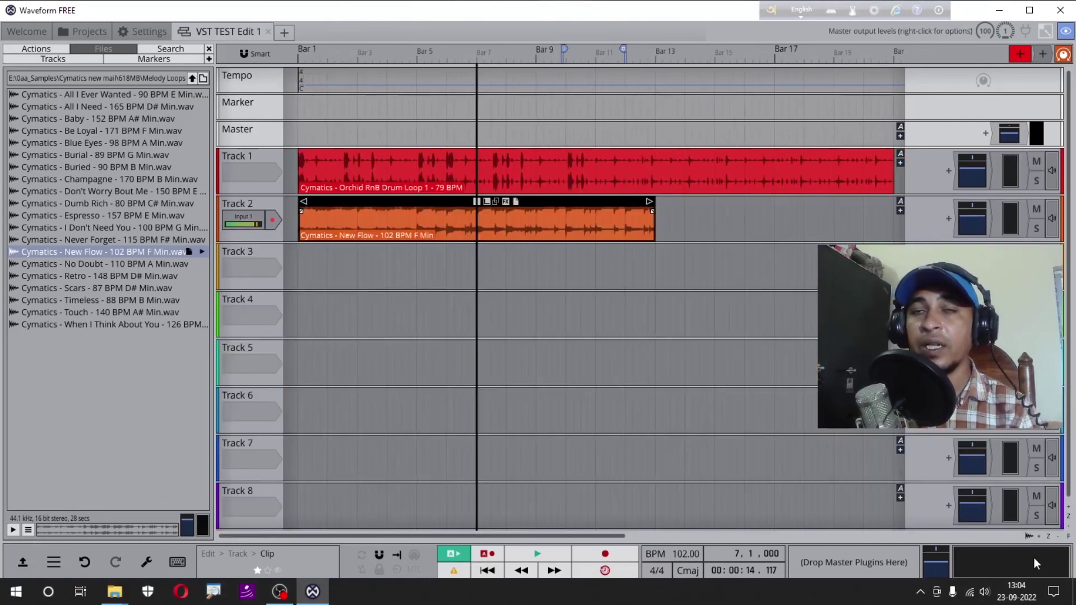